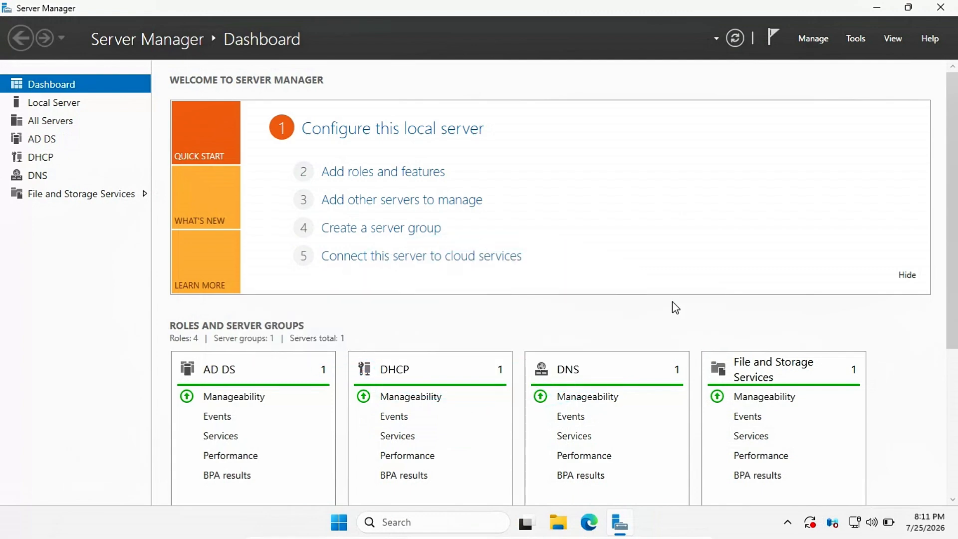
Step: Launch Group Policy Management and expand Forest: homelab.local > Domains > homelab.local
{"action": "left_click", "coordinate": [855, 40]}
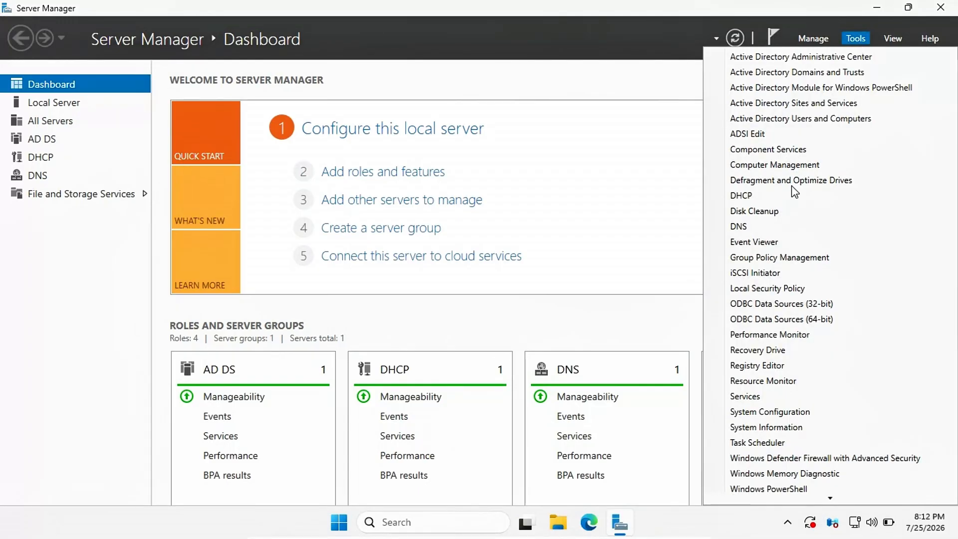
{"action": "left_click", "coordinate": [783, 257]}
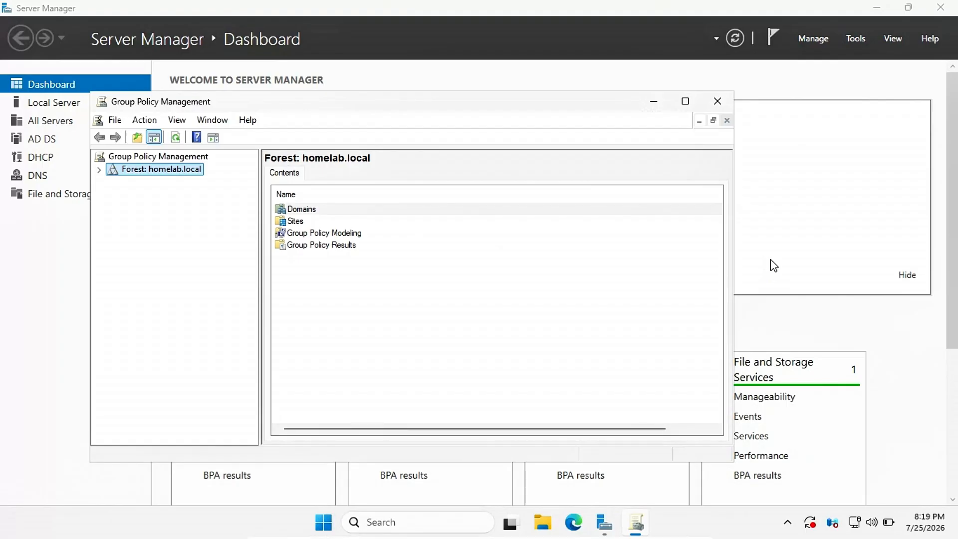
{"action": "left_click", "coordinate": [99, 171]}
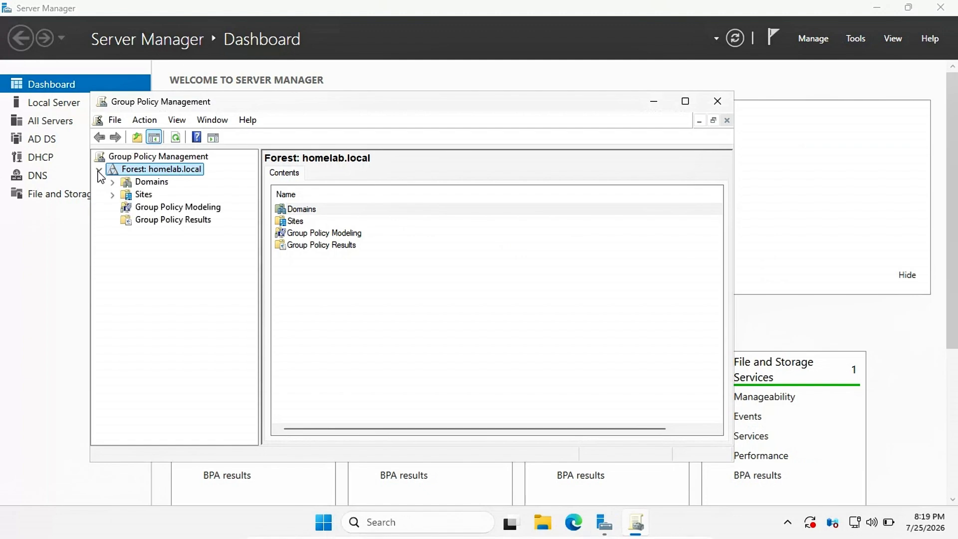
{"action": "left_click", "coordinate": [112, 182]}
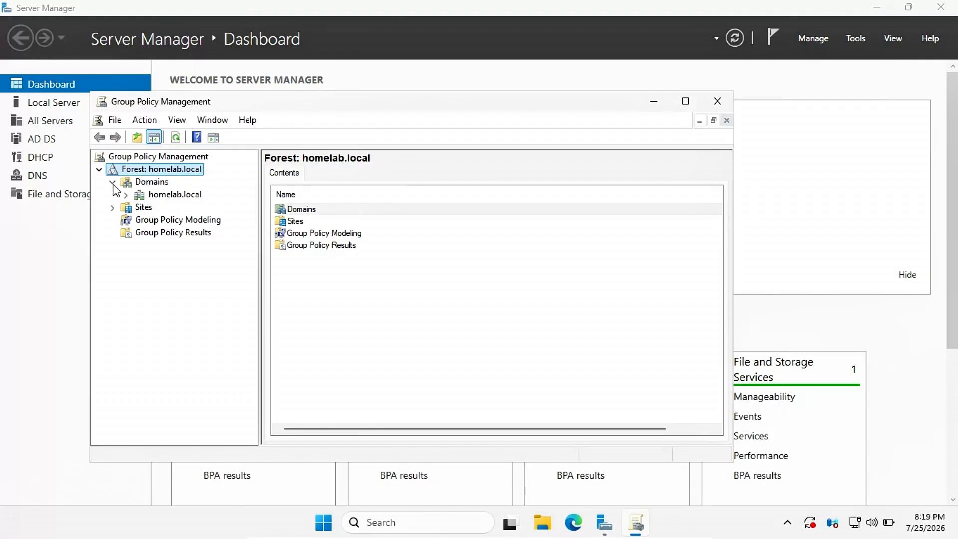
{"action": "left_click", "coordinate": [126, 195]}
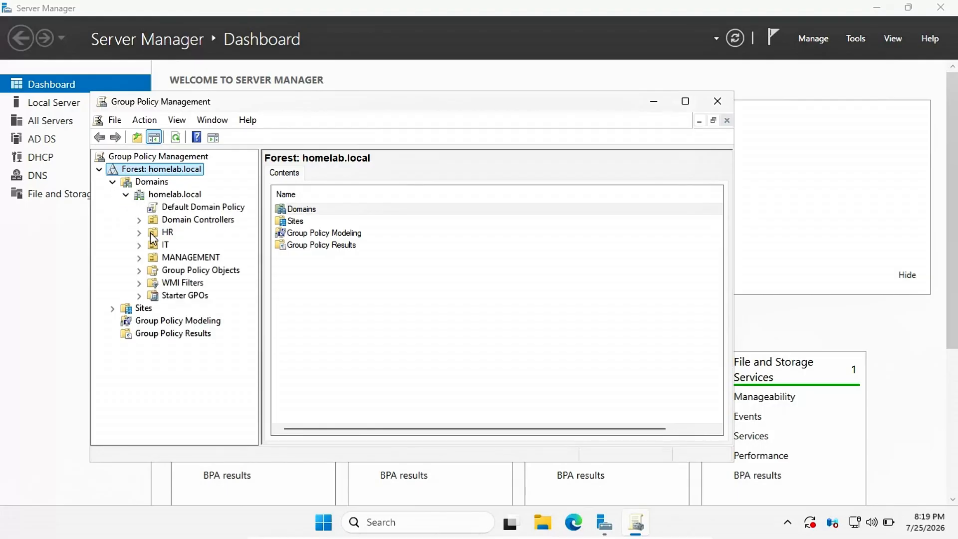
Step: Create a new GPO named IT_Policy under homelab.local's Group Policy Objects
{"action": "left_click", "coordinate": [174, 273]}
{"action": "right_click", "coordinate": [176, 273]}
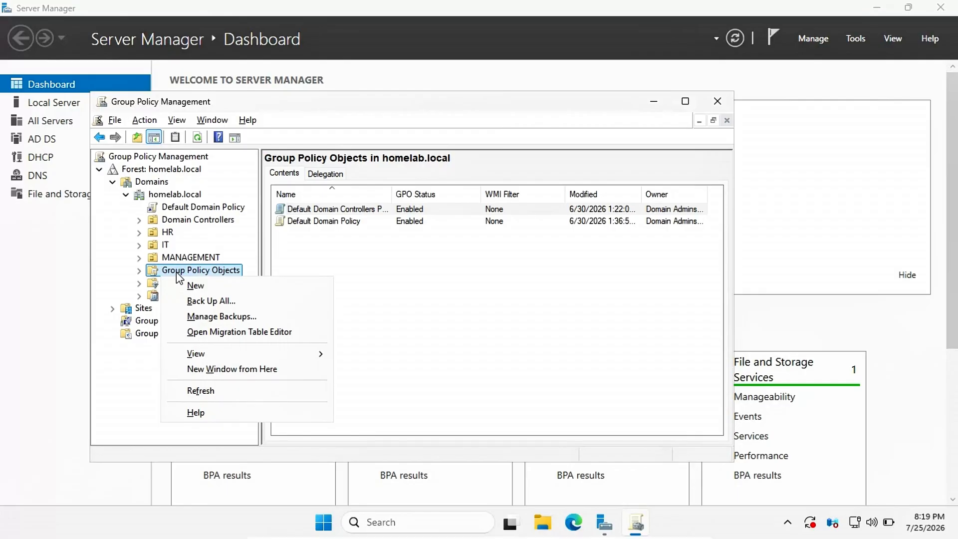
{"action": "left_click", "coordinate": [200, 288]}
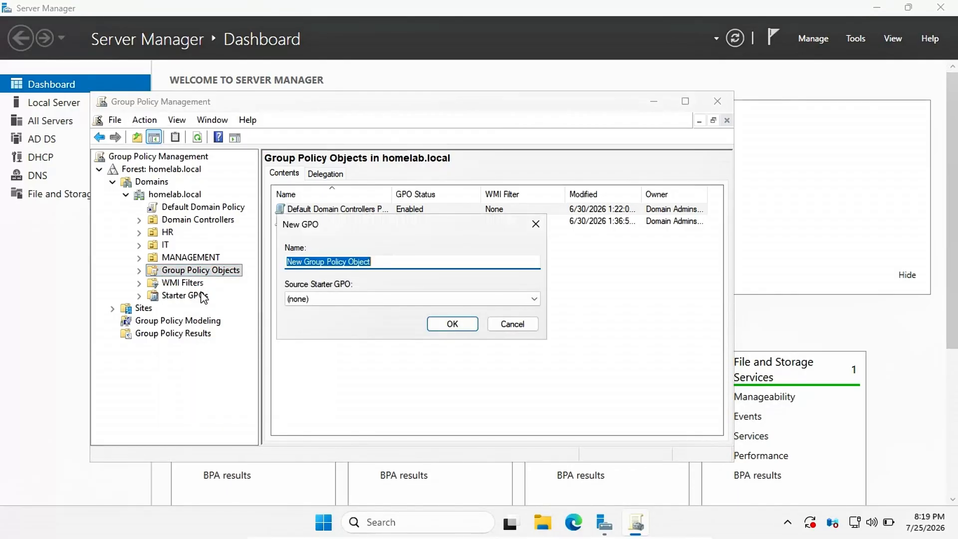
{"action": "type", "text": "IT_Policy"}
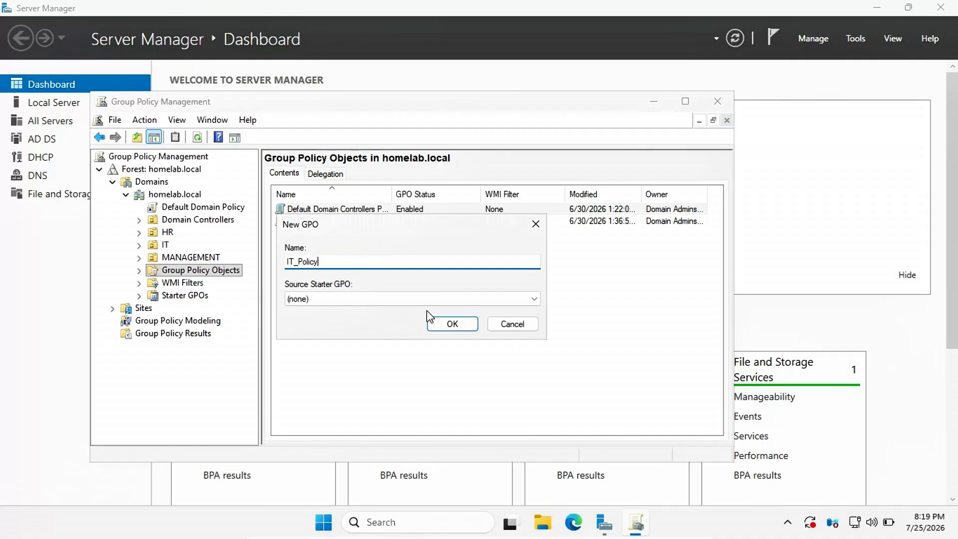
{"action": "left_click", "coordinate": [444, 324]}
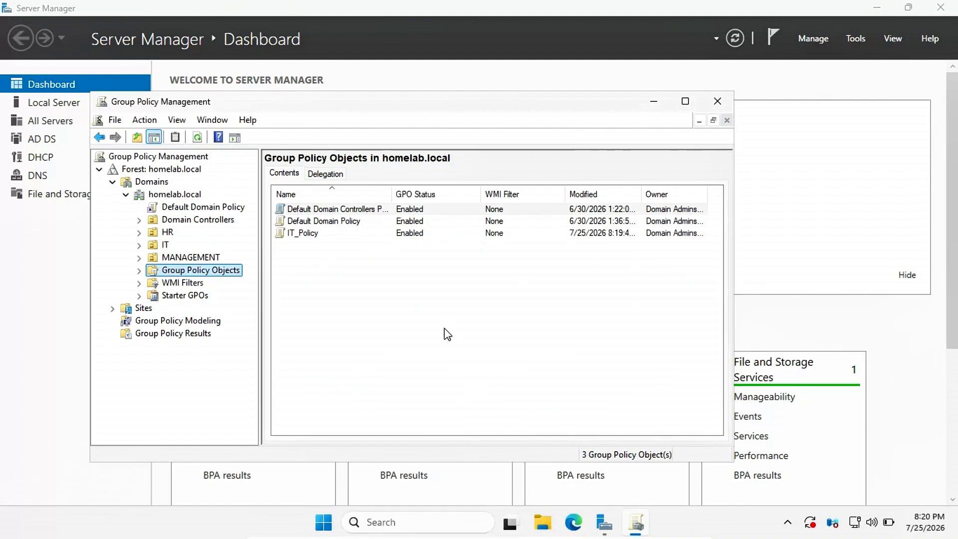
{"action": "left_click", "coordinate": [447, 334]}
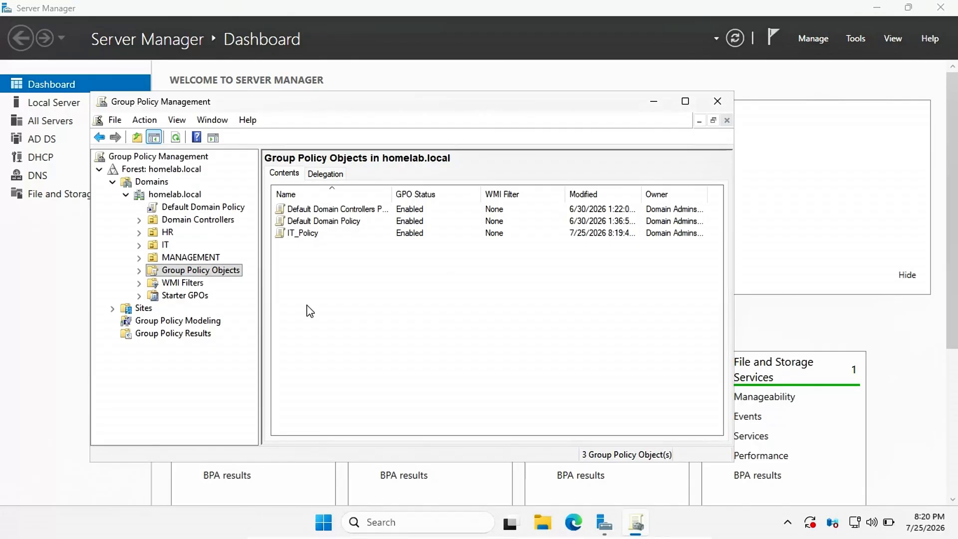
Step: Link the existing IT_Policy GPO to the IT OU and select the new link
{"action": "left_click", "coordinate": [165, 245]}
{"action": "right_click", "coordinate": [165, 247]}
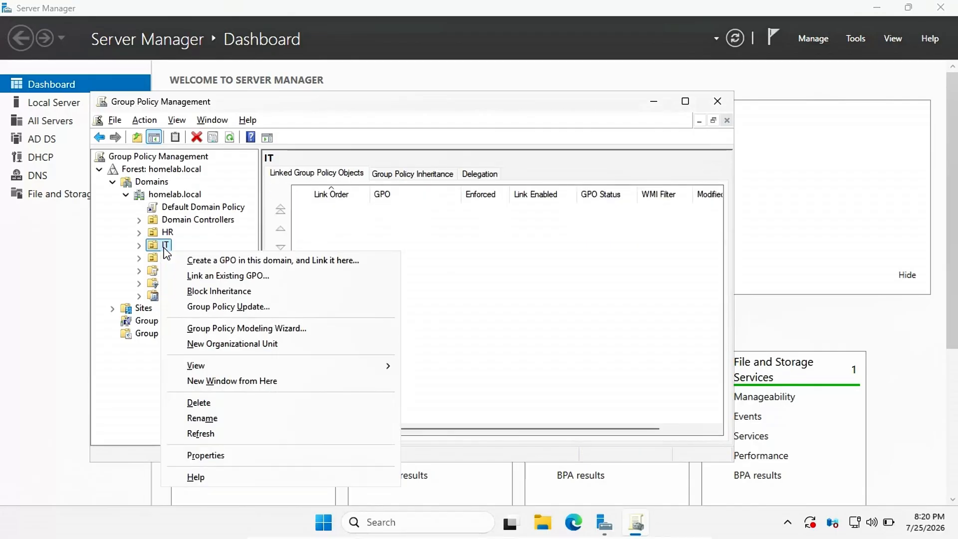
{"action": "left_click", "coordinate": [211, 277]}
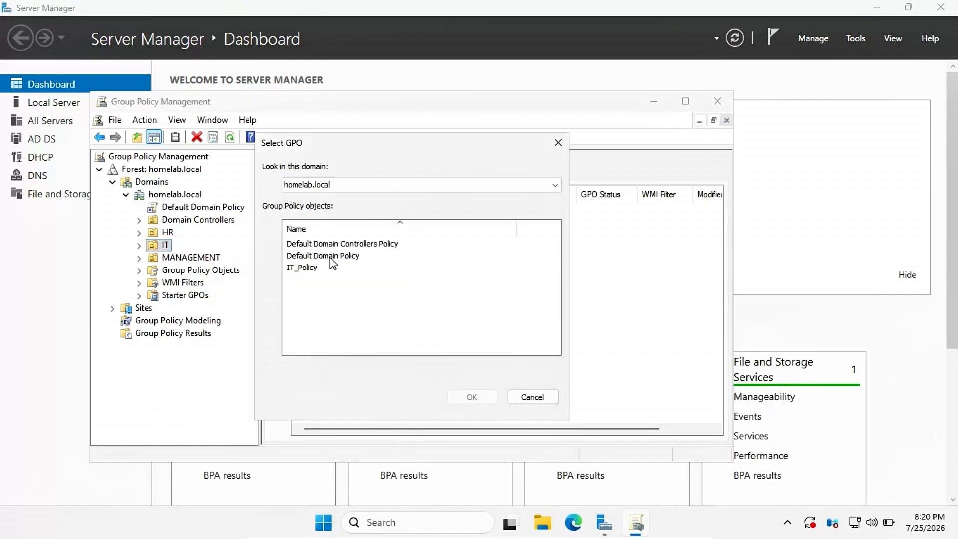
{"action": "left_click", "coordinate": [311, 268]}
{"action": "left_click", "coordinate": [471, 397]}
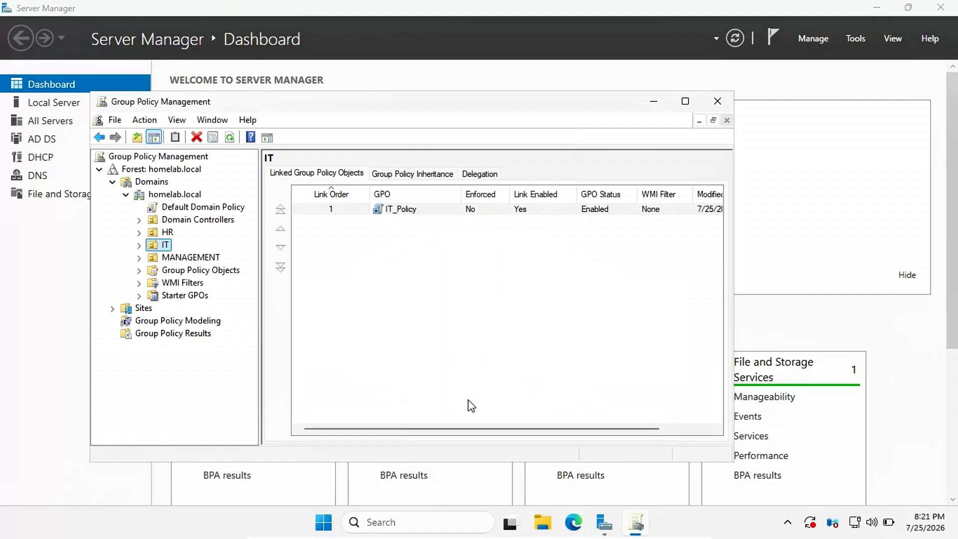
{"action": "left_click", "coordinate": [330, 209]}
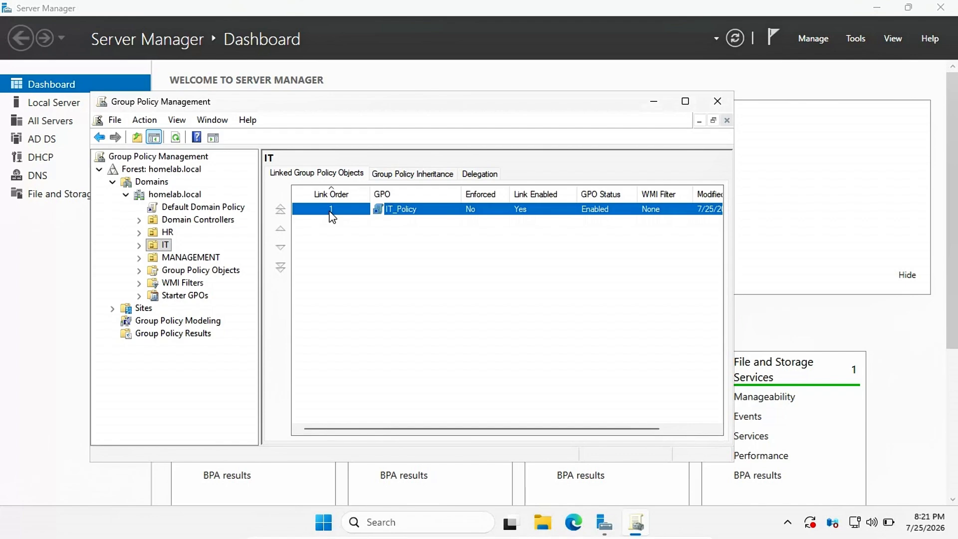
{"action": "key", "text": "shift+F10"}
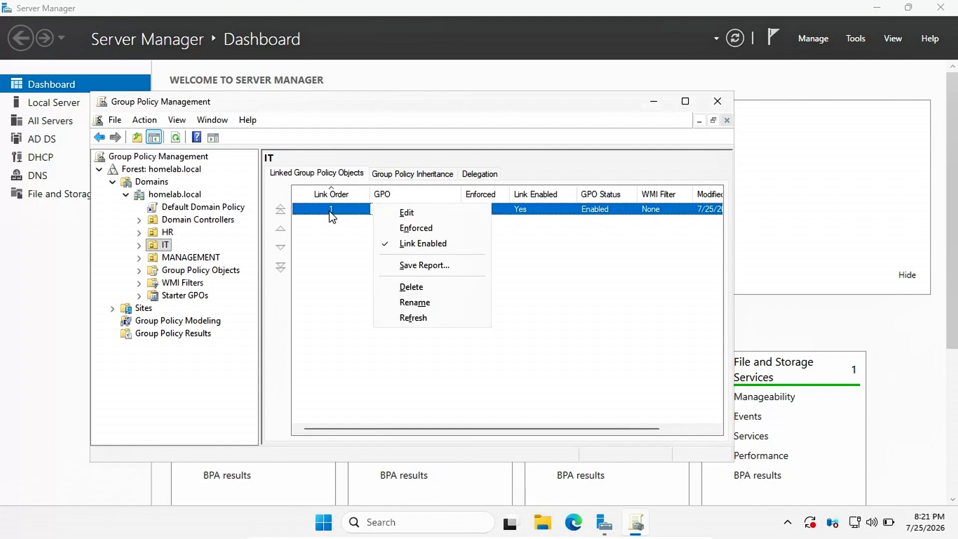
Step: Edit IT_Policy and expand Computer Configuration's Security Settings down to Account Policies > Password Policy
{"action": "left_click", "coordinate": [399, 212]}
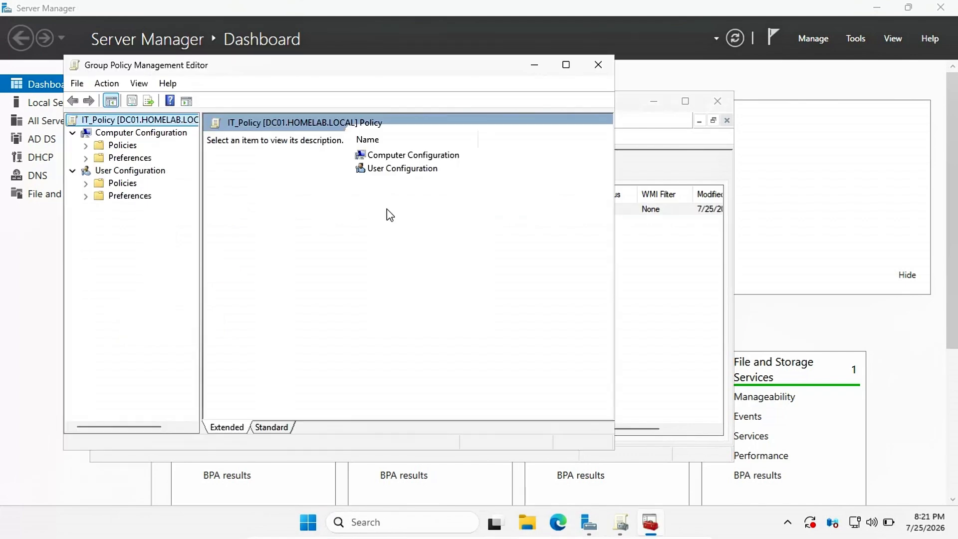
{"action": "left_click", "coordinate": [86, 146]}
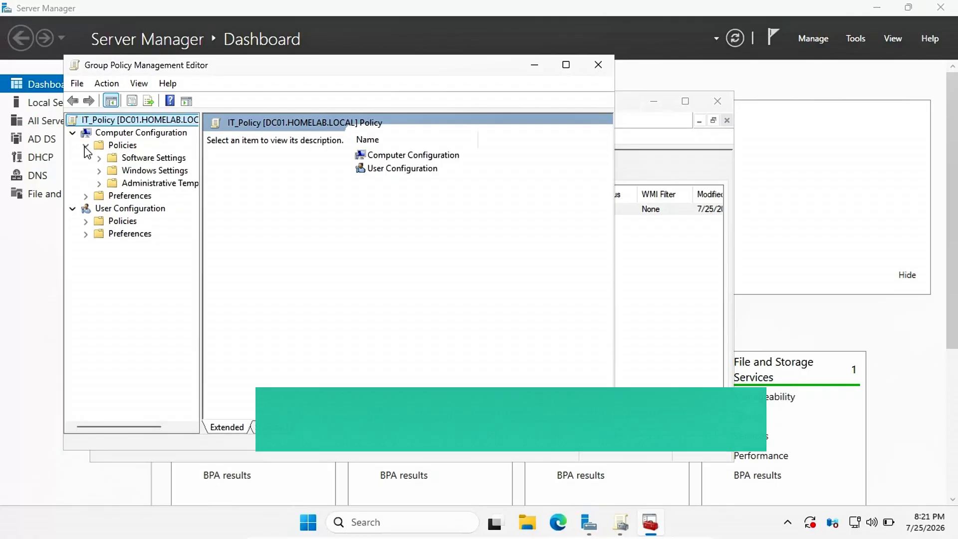
{"action": "left_click", "coordinate": [99, 171]}
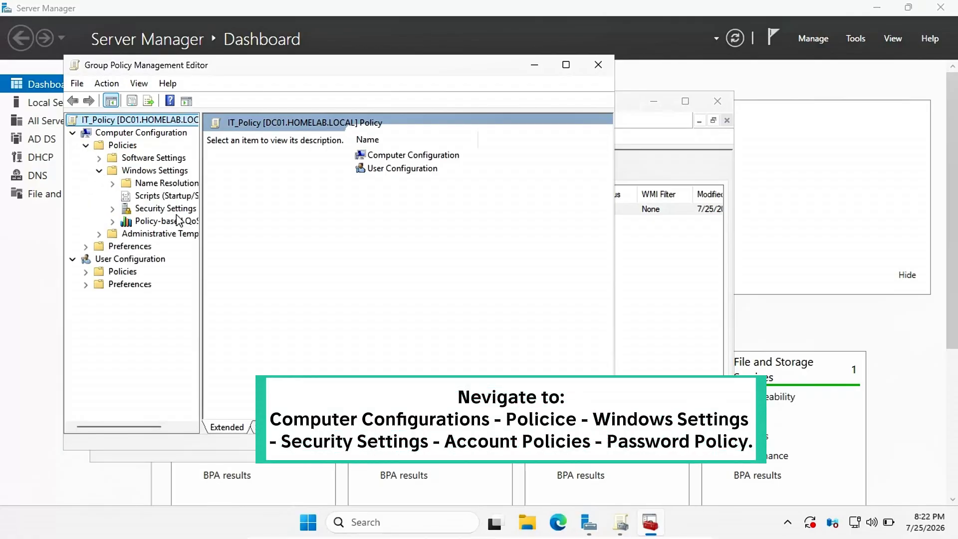
{"action": "left_click_drag", "start_coordinate": [202, 250], "coordinate": [241, 257]}
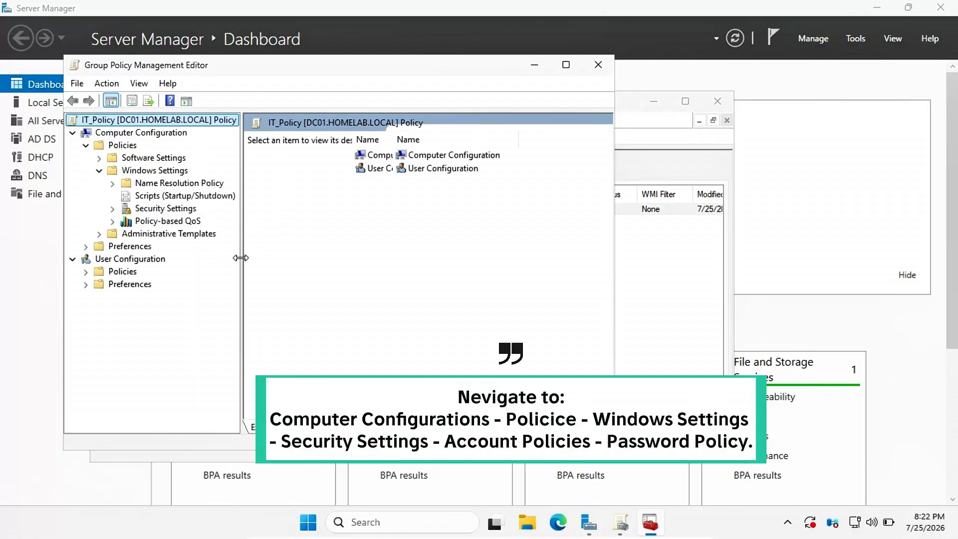
{"action": "left_click", "coordinate": [112, 209]}
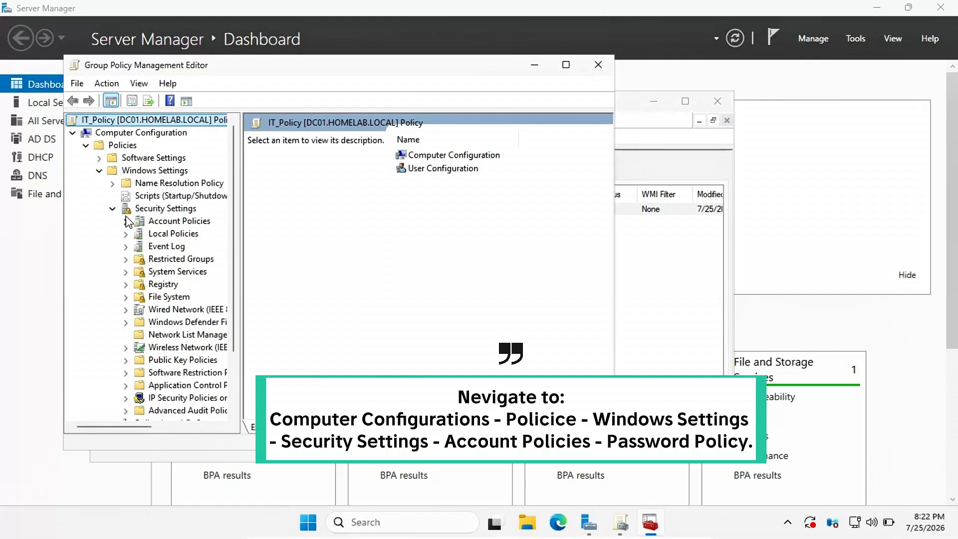
{"action": "left_click", "coordinate": [126, 221]}
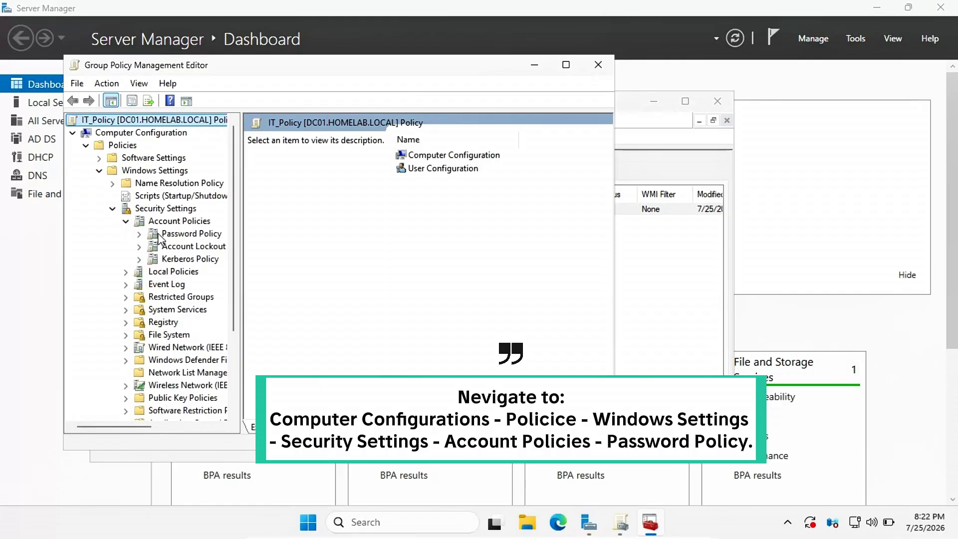
{"action": "left_click", "coordinate": [140, 234]}
Step: Define Enforce password history as 5 remembered passwords
{"action": "left_click", "coordinate": [150, 233]}
{"action": "double_click", "coordinate": [326, 139]}
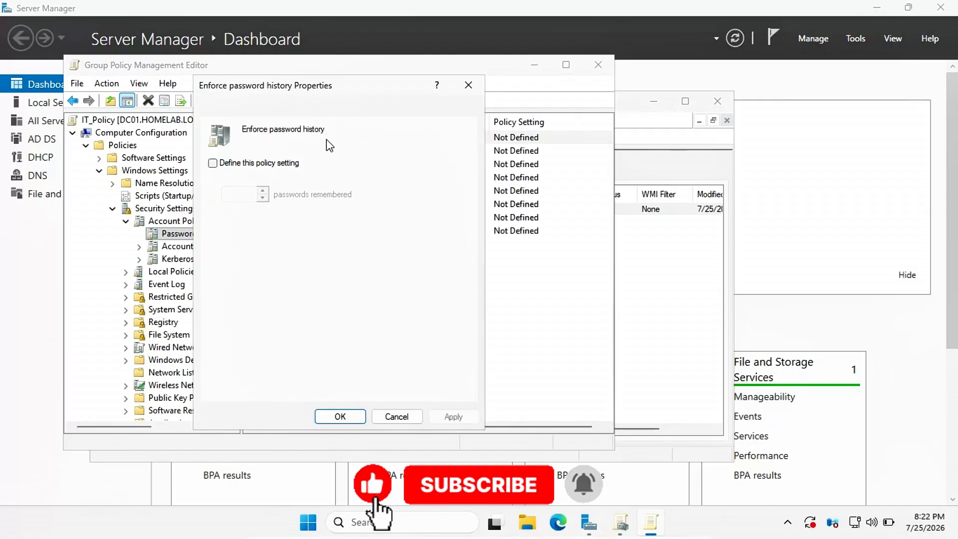
{"action": "left_click", "coordinate": [219, 164]}
{"action": "key", "text": "Tab"}
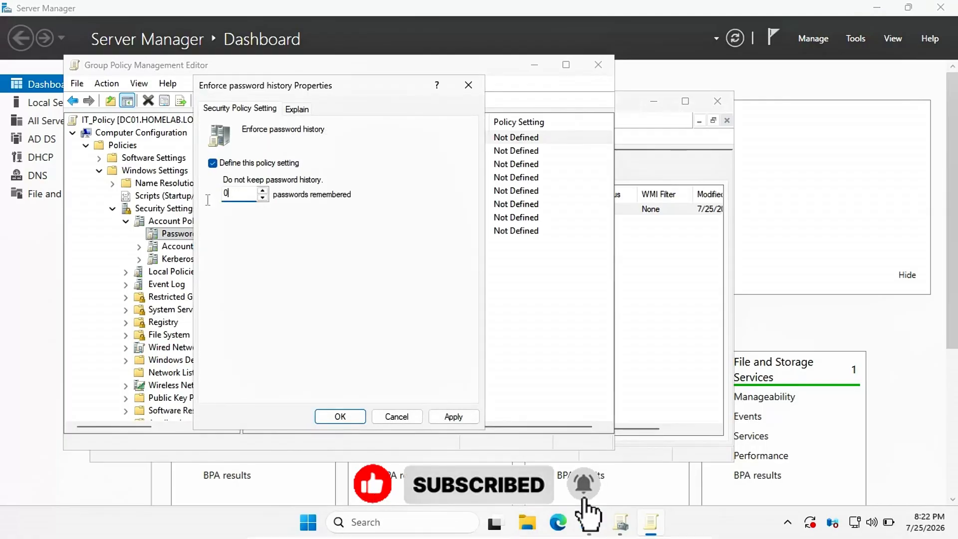
{"action": "type", "text": "5"}
{"action": "left_click", "coordinate": [454, 416]}
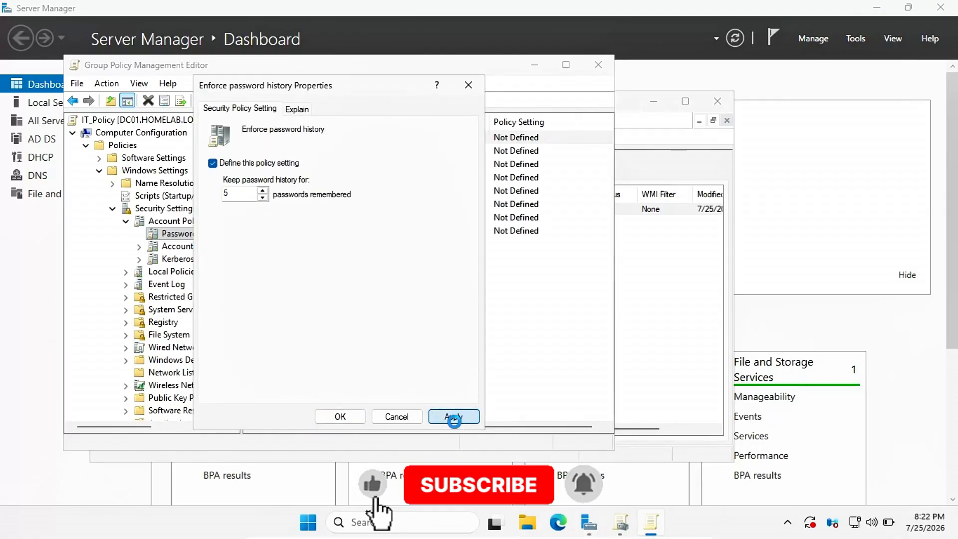
{"action": "left_click", "coordinate": [354, 418]}
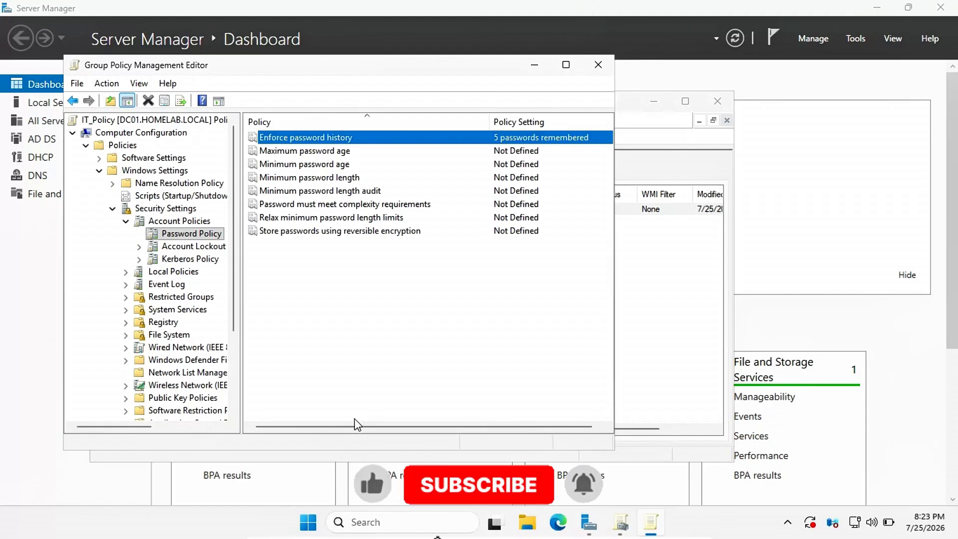
Step: Define Maximum password age as 90 days, accepting the suggested minimum age
{"action": "double_click", "coordinate": [299, 150]}
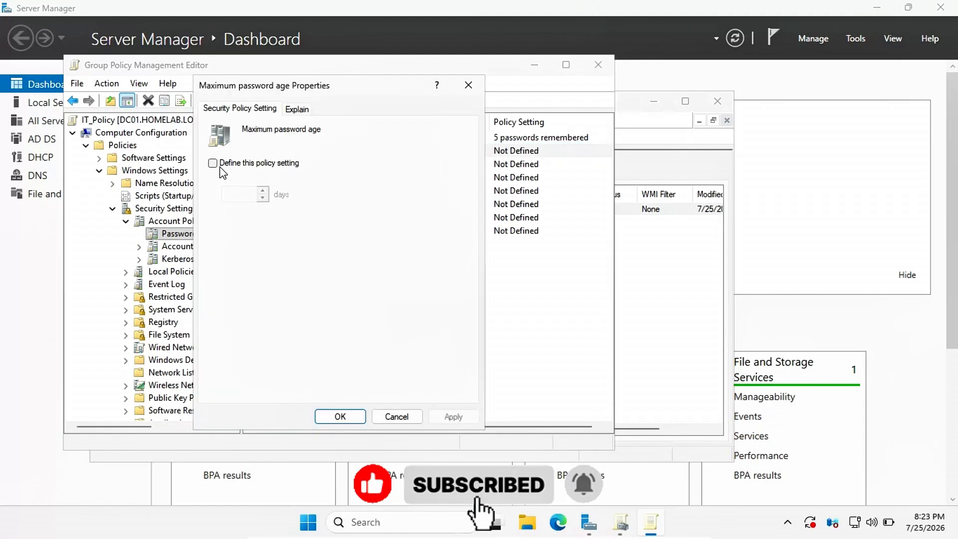
{"action": "left_click", "coordinate": [213, 163]}
{"action": "left_click_drag", "start_coordinate": [256, 193], "coordinate": [213, 192]}
{"action": "type", "text": "9"}
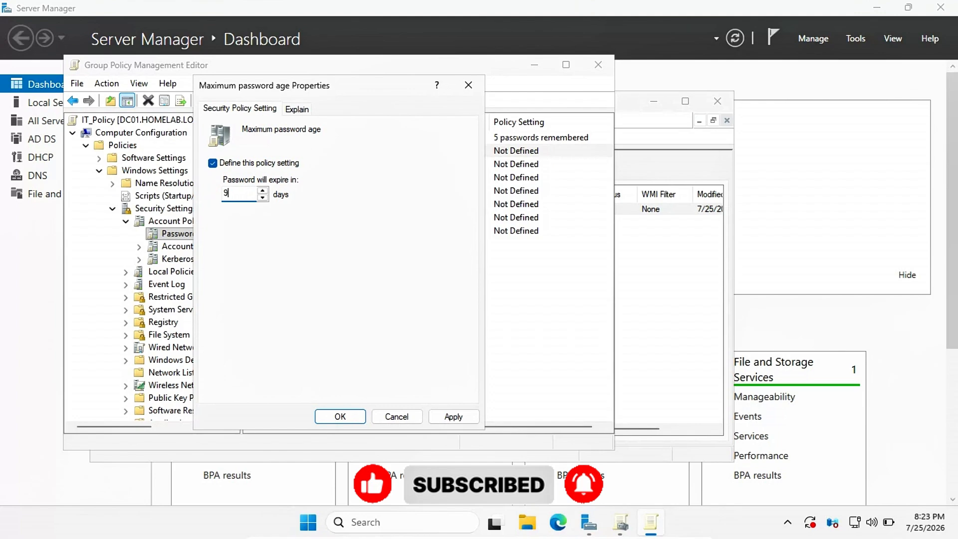
{"action": "type", "text": "0"}
{"action": "left_click", "coordinate": [454, 415]}
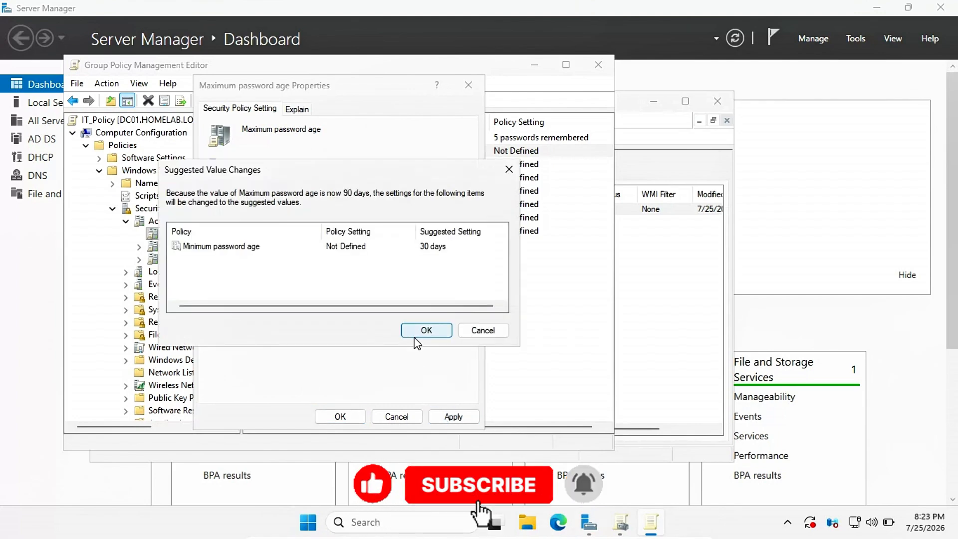
{"action": "left_click", "coordinate": [415, 336]}
{"action": "left_click", "coordinate": [341, 417]}
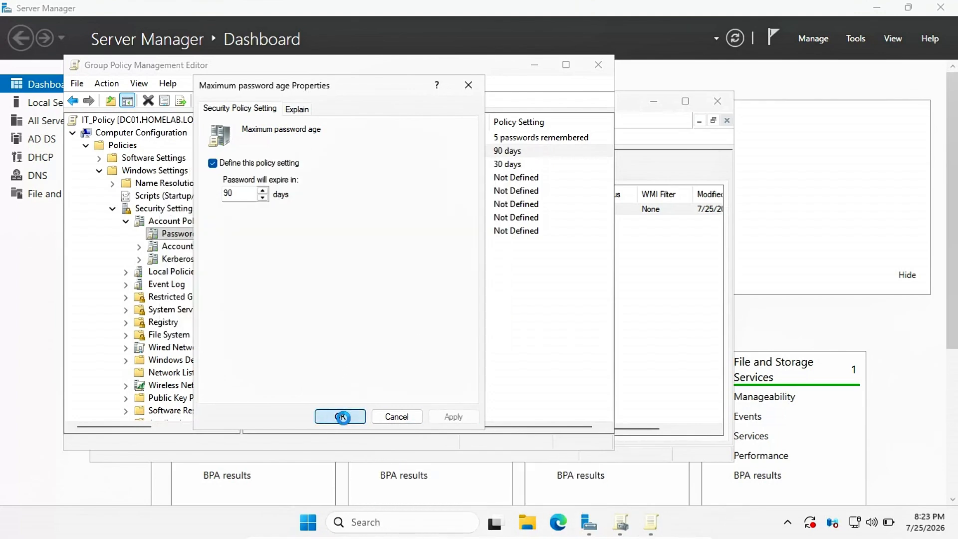
Step: Change Minimum password age from 30 days to 1 day
{"action": "double_click", "coordinate": [305, 164]}
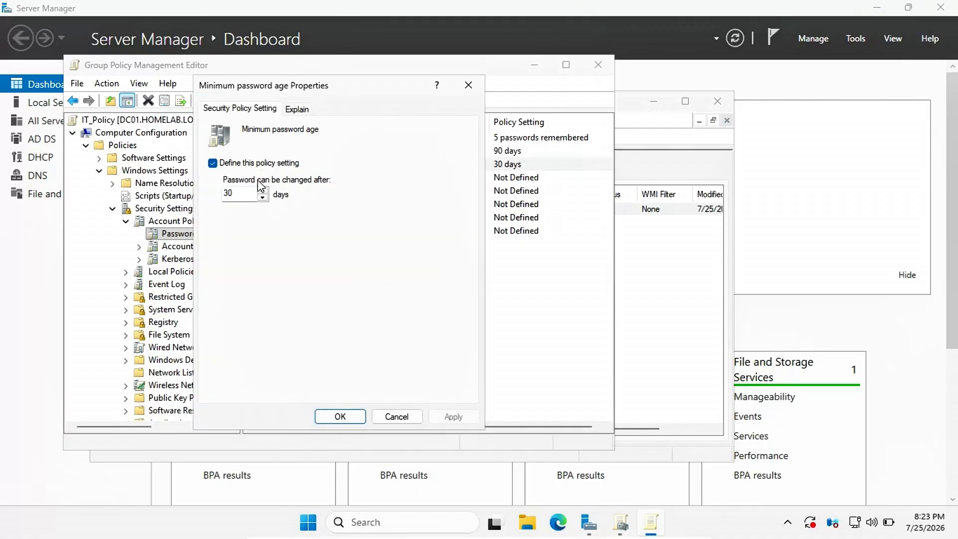
{"action": "left_click_drag", "start_coordinate": [244, 195], "coordinate": [216, 201]}
{"action": "type", "text": "1"}
{"action": "left_click", "coordinate": [446, 415]}
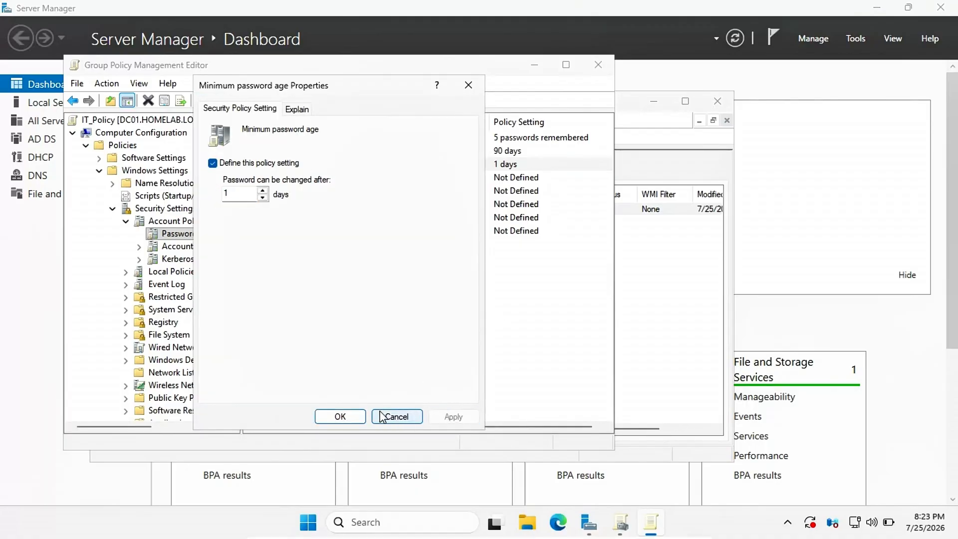
{"action": "left_click", "coordinate": [336, 416]}
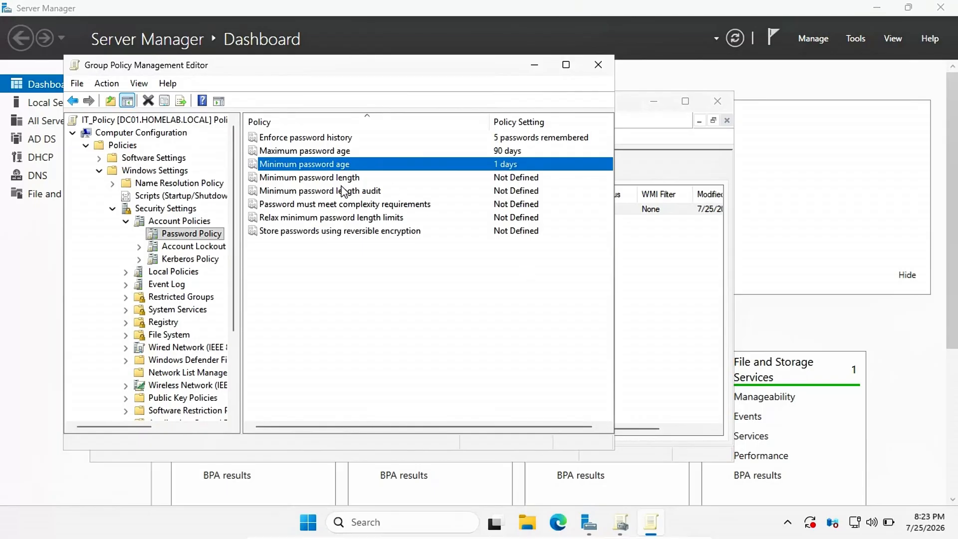
Step: Define Minimum password length as 8 characters
{"action": "double_click", "coordinate": [341, 178]}
{"action": "left_click", "coordinate": [213, 164]}
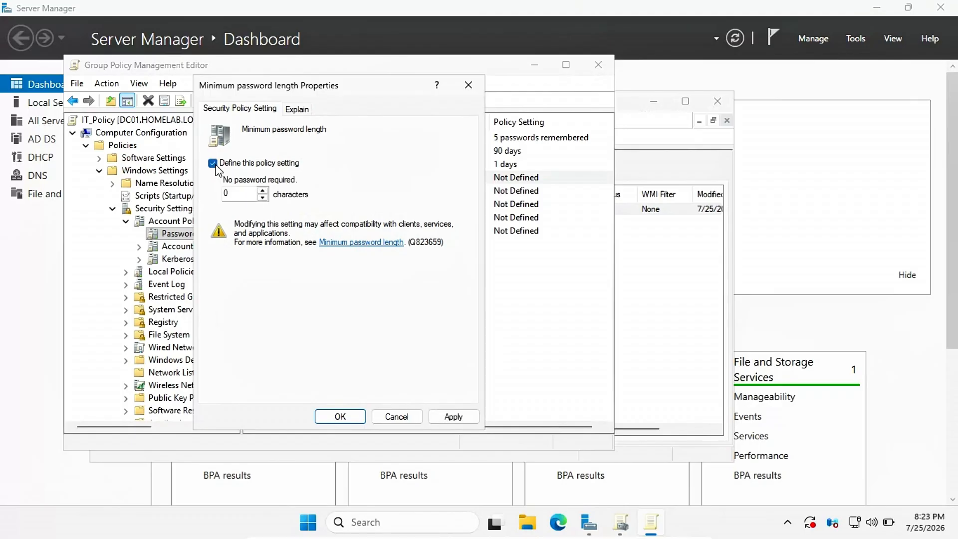
{"action": "left_click_drag", "start_coordinate": [243, 194], "coordinate": [209, 195]}
{"action": "type", "text": "8"}
{"action": "left_click", "coordinate": [453, 417]}
{"action": "left_click", "coordinate": [342, 416]}
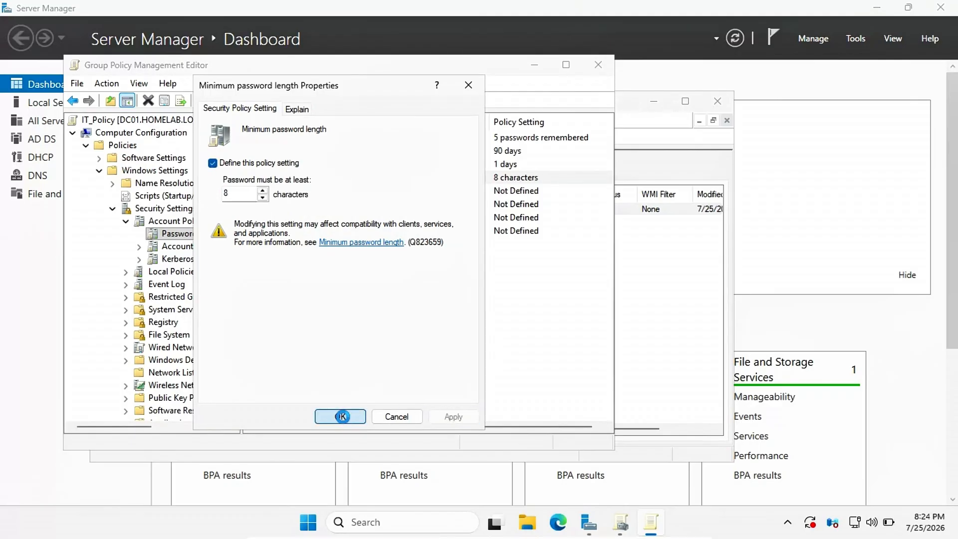
Step: Define and enable 'Password must meet complexity requirements'
{"action": "double_click", "coordinate": [317, 204]}
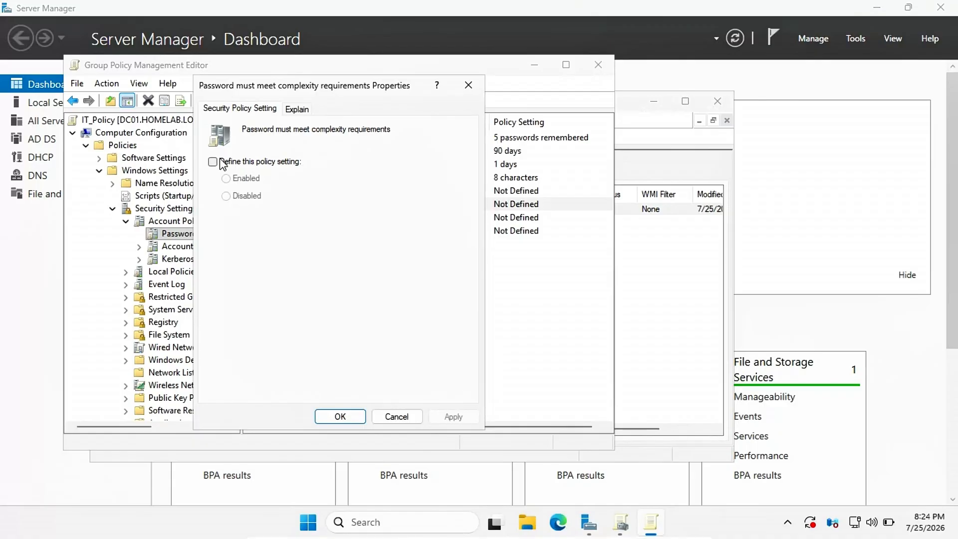
{"action": "left_click", "coordinate": [222, 164]}
{"action": "left_click", "coordinate": [227, 178]}
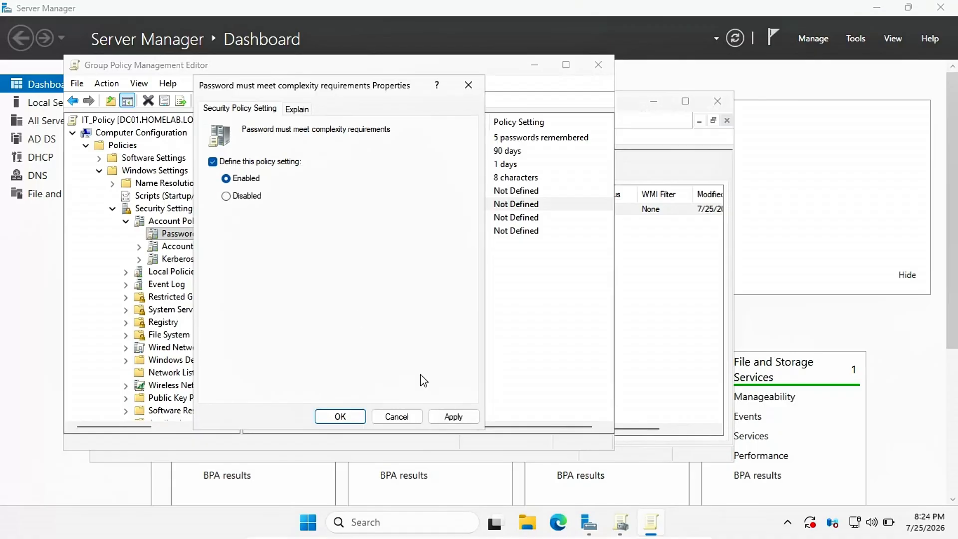
{"action": "left_click", "coordinate": [454, 417]}
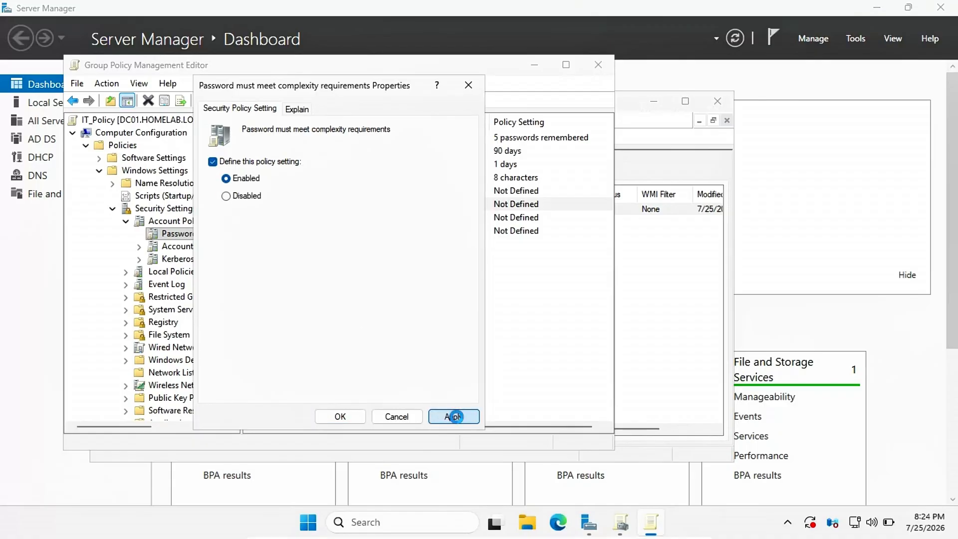
{"action": "left_click", "coordinate": [340, 417]}
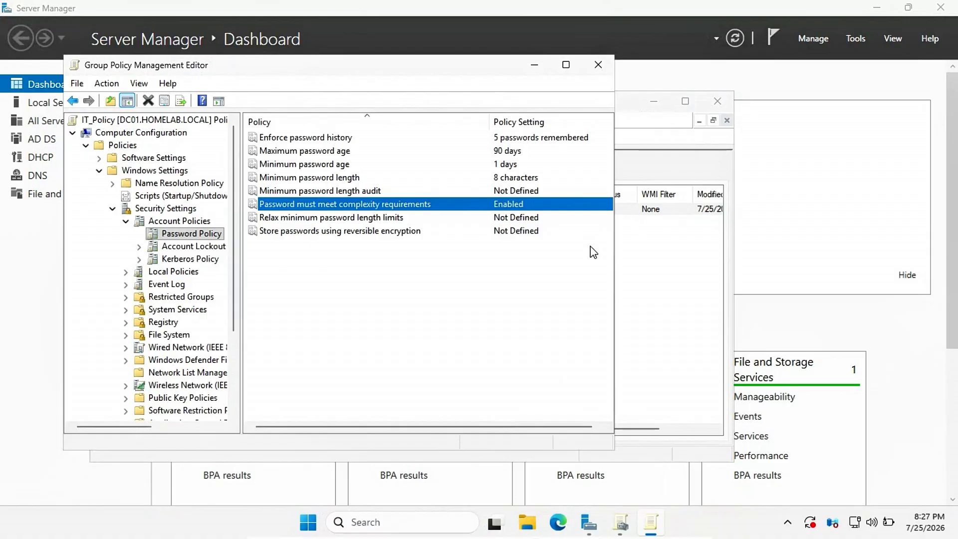
Step: Go to User Configuration > Policies > Windows Settings > Scripts and open Logon properties
{"action": "left_click", "coordinate": [73, 133]}
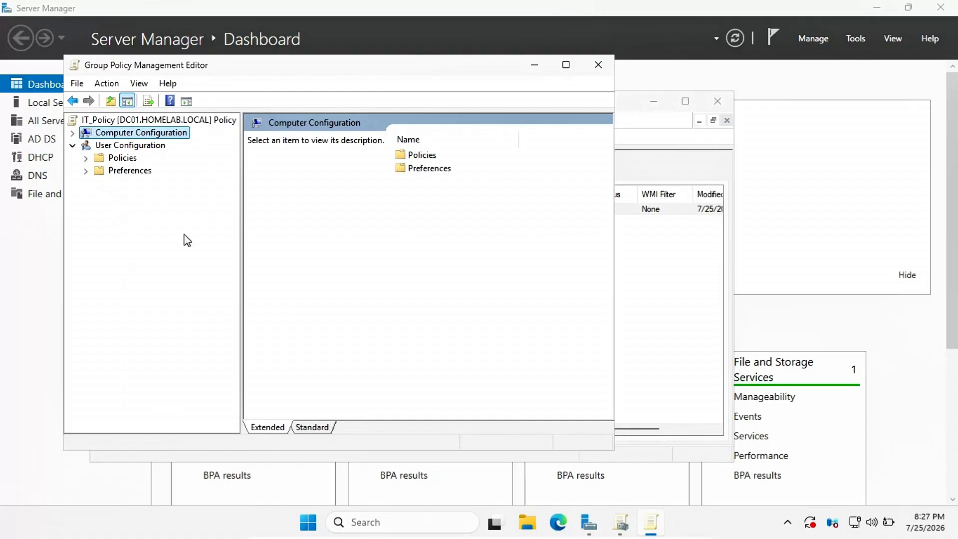
{"action": "left_click", "coordinate": [73, 147]}
{"action": "left_click", "coordinate": [73, 147]}
{"action": "left_click", "coordinate": [86, 158]}
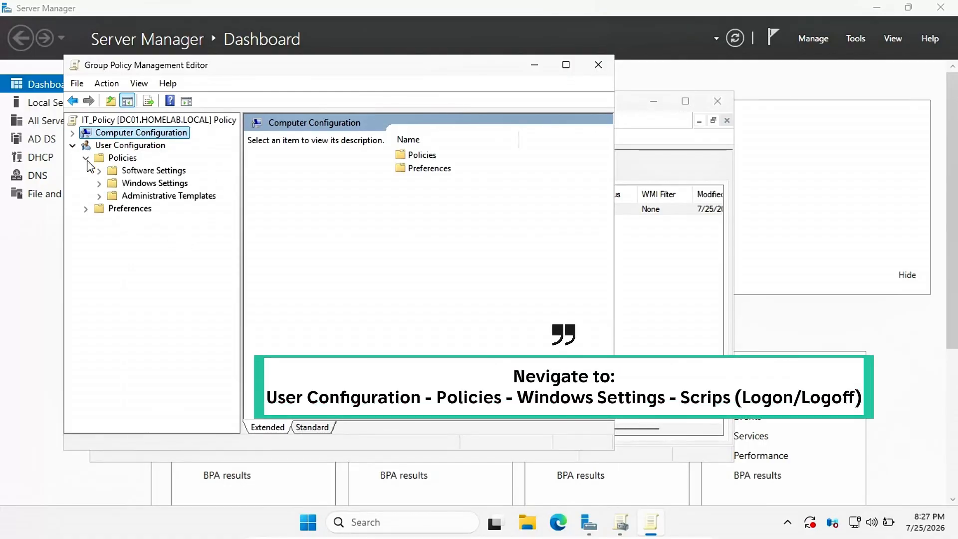
{"action": "left_click", "coordinate": [99, 184]}
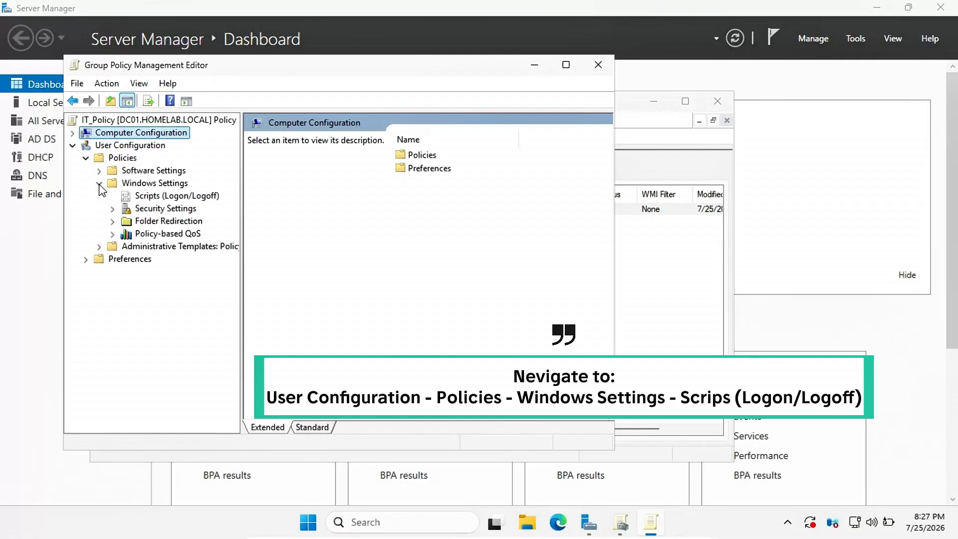
{"action": "left_click", "coordinate": [155, 200]}
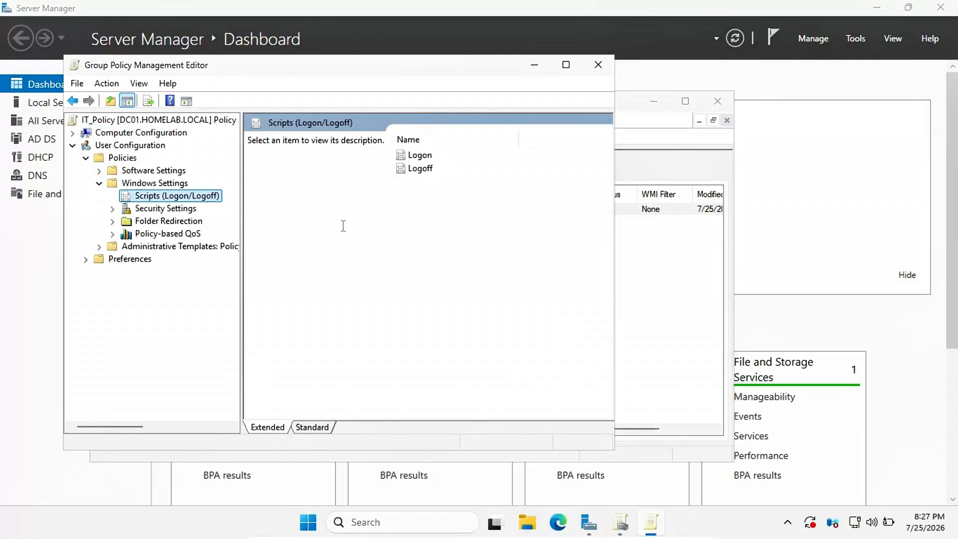
{"action": "double_click", "coordinate": [418, 155]}
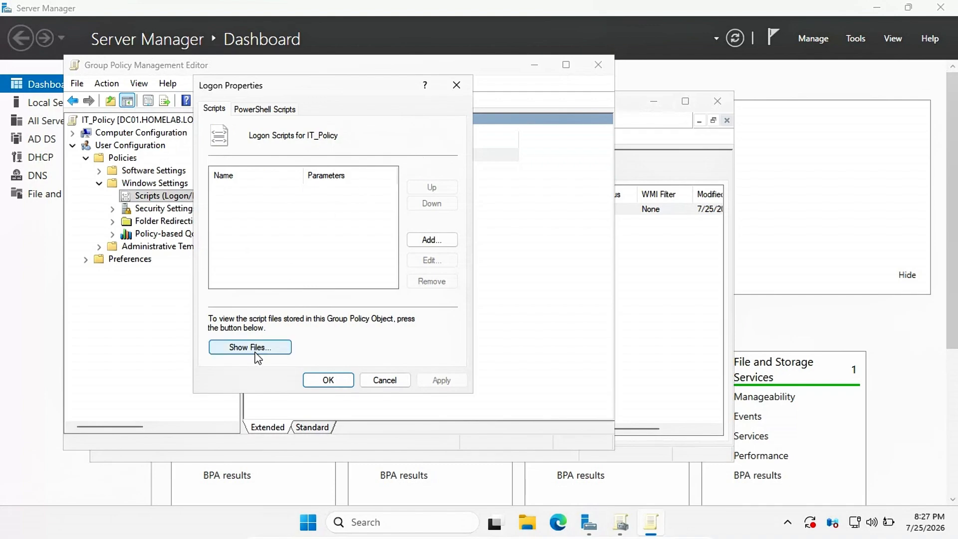
Step: Use Show Files to open IT_Policy's logon scripts folder in File Explorer
{"action": "left_click", "coordinate": [254, 349]}
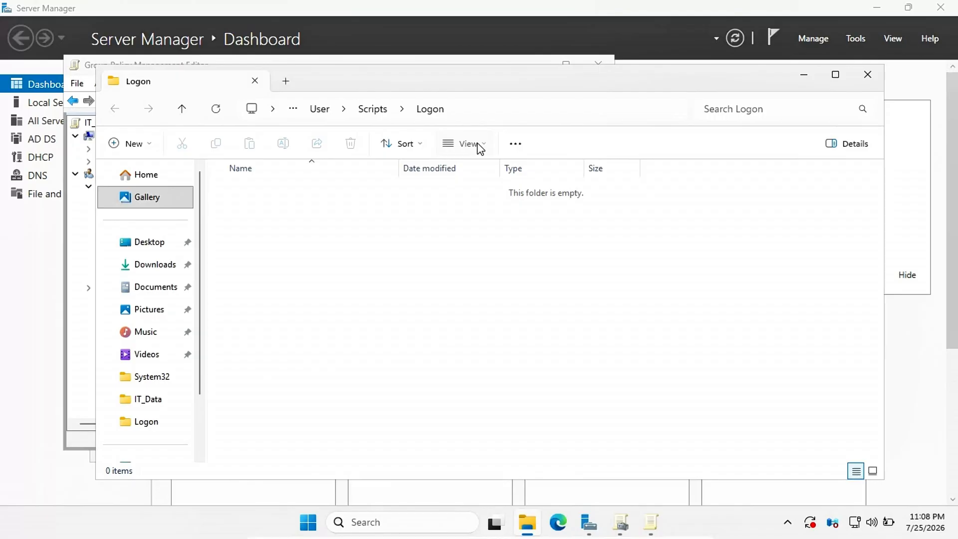
Step: Turn on File name extensions from File Explorer's View > Show menu
{"action": "left_click", "coordinate": [469, 143]}
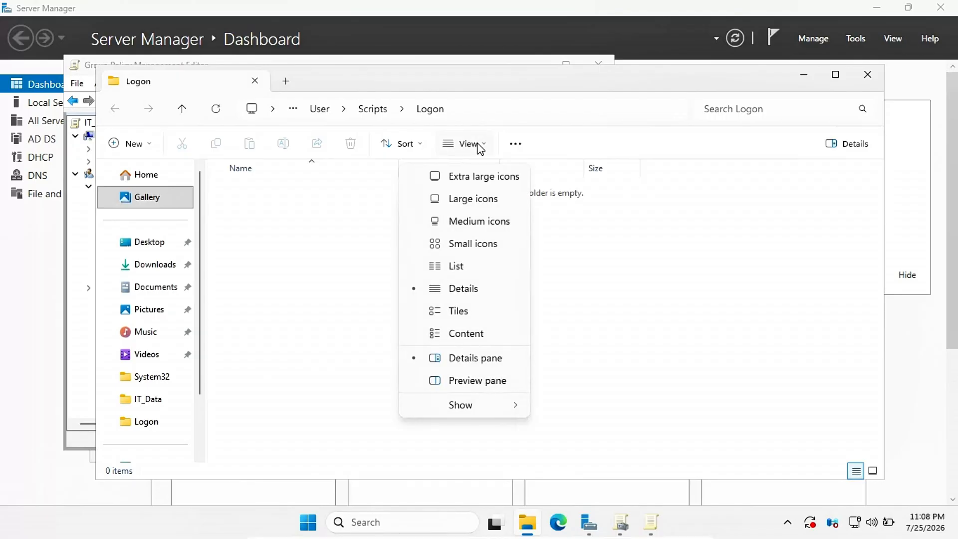
{"action": "mouse_move", "coordinate": [492, 412]}
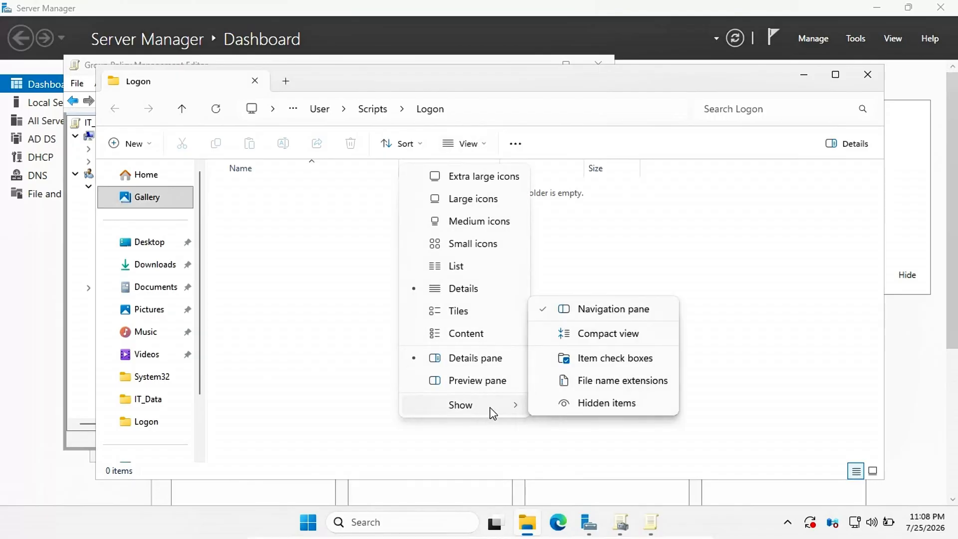
{"action": "left_click", "coordinate": [603, 385]}
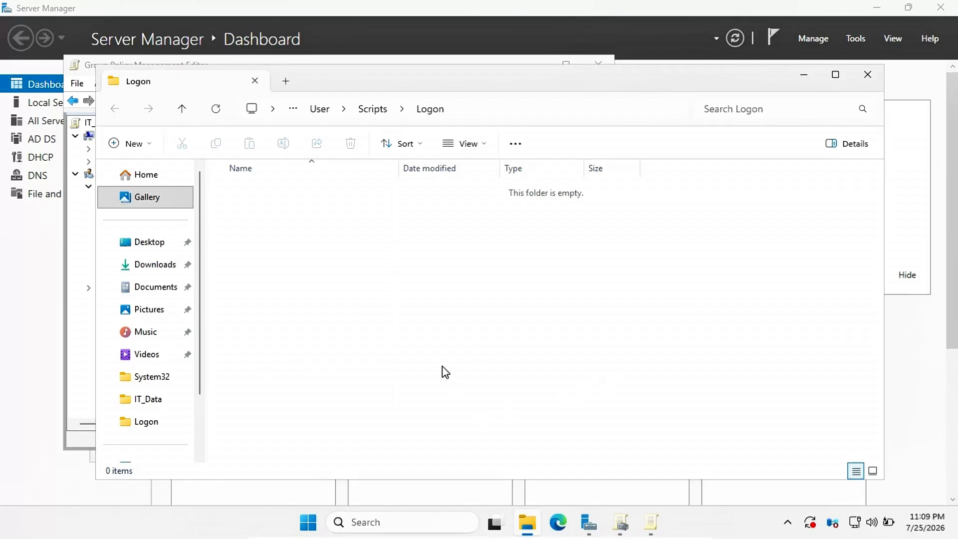
{"action": "key", "text": "shift+F10"}
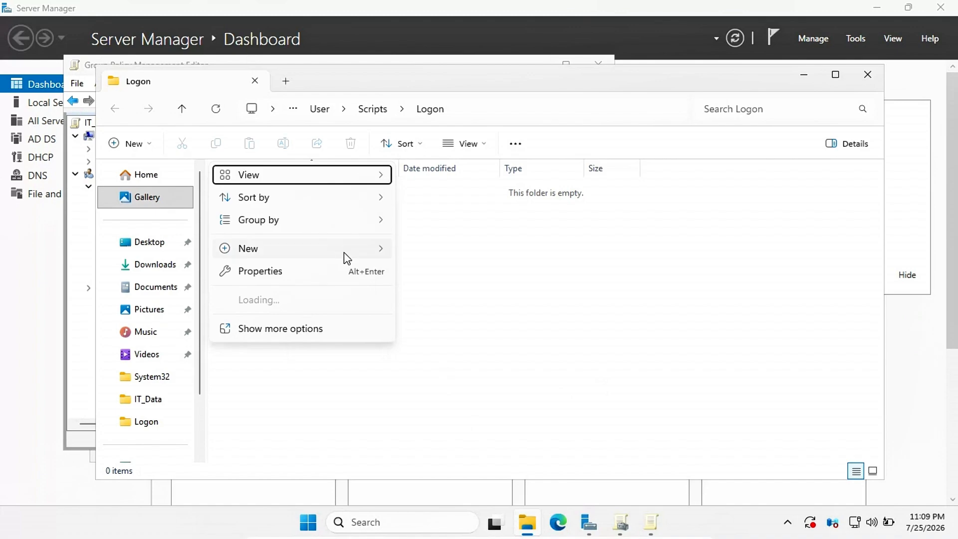
Step: Create a new file in the Logon folder named MapDrive.bat, accepting the extension change
{"action": "mouse_move", "coordinate": [344, 253]}
{"action": "left_click", "coordinate": [465, 319]}
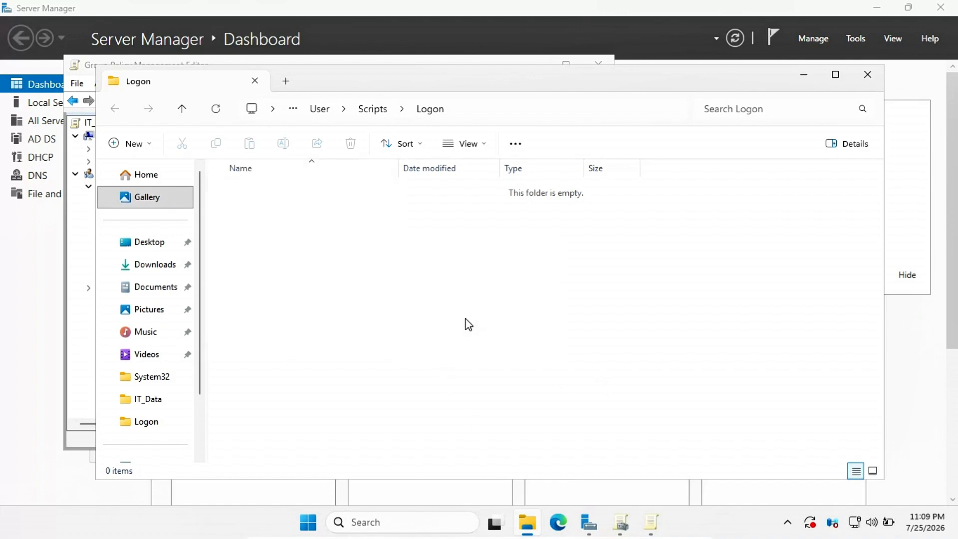
{"action": "type", "text": "Map"}
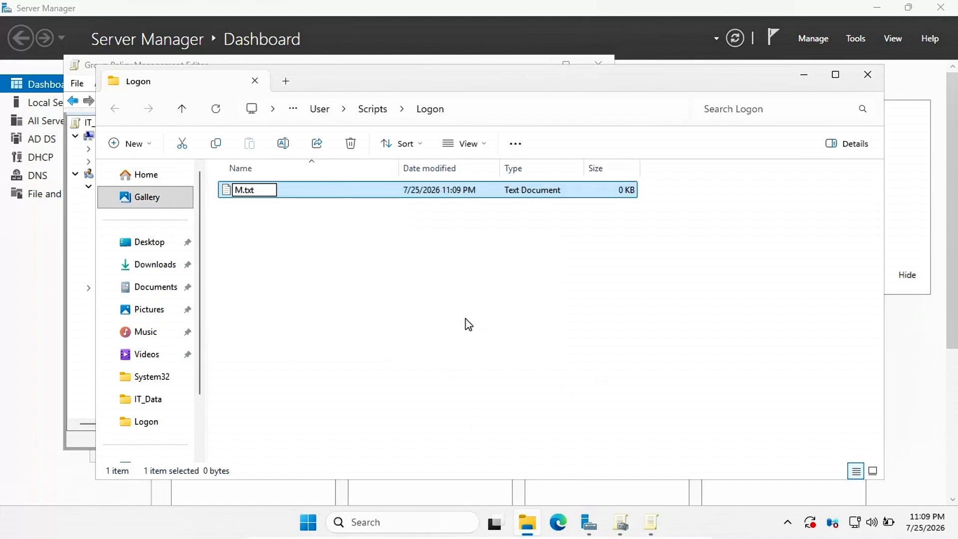
{"action": "type", "text": "Drive."}
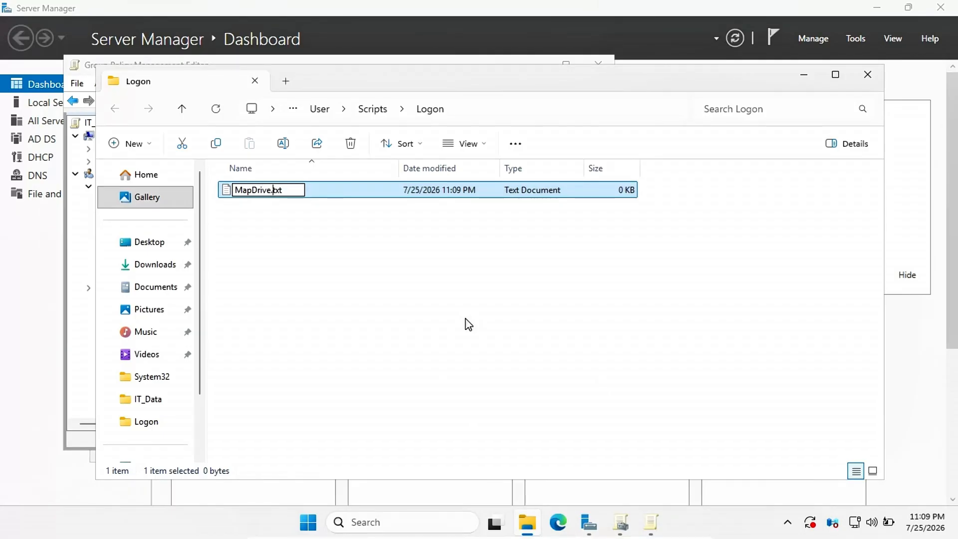
{"action": "type", "text": "bat"}
{"action": "key", "text": "Delete"}
{"action": "key", "text": "Delete"}
{"action": "key", "text": "Delete"}
{"action": "key", "text": "Return"}
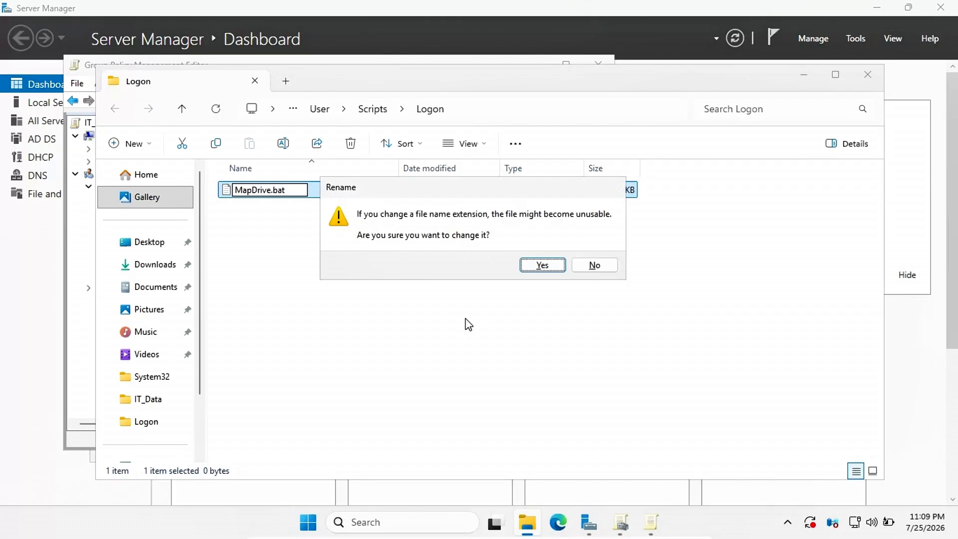
{"action": "left_click", "coordinate": [541, 265]}
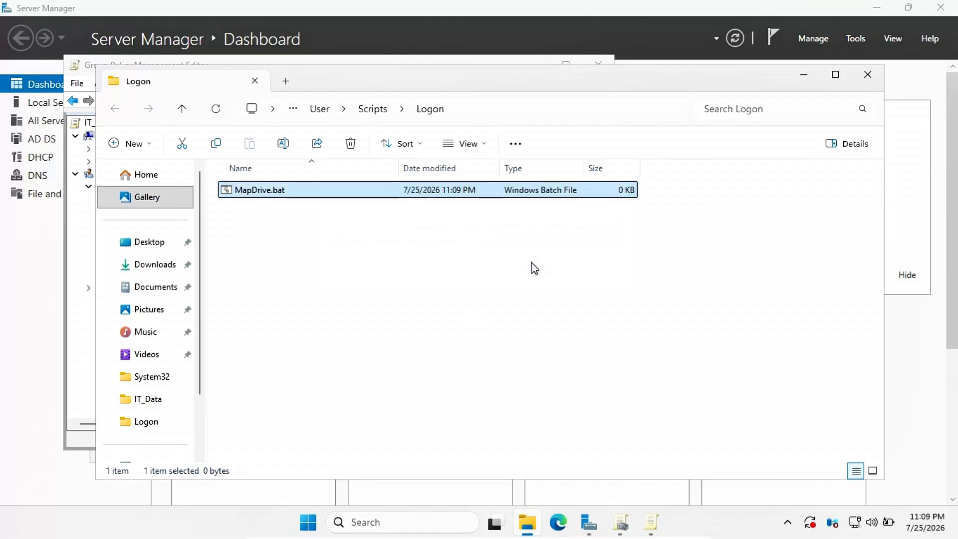
Step: Open MapDrive.bat for editing in Notepad, allowing it past the security warning
{"action": "right_click", "coordinate": [321, 196]}
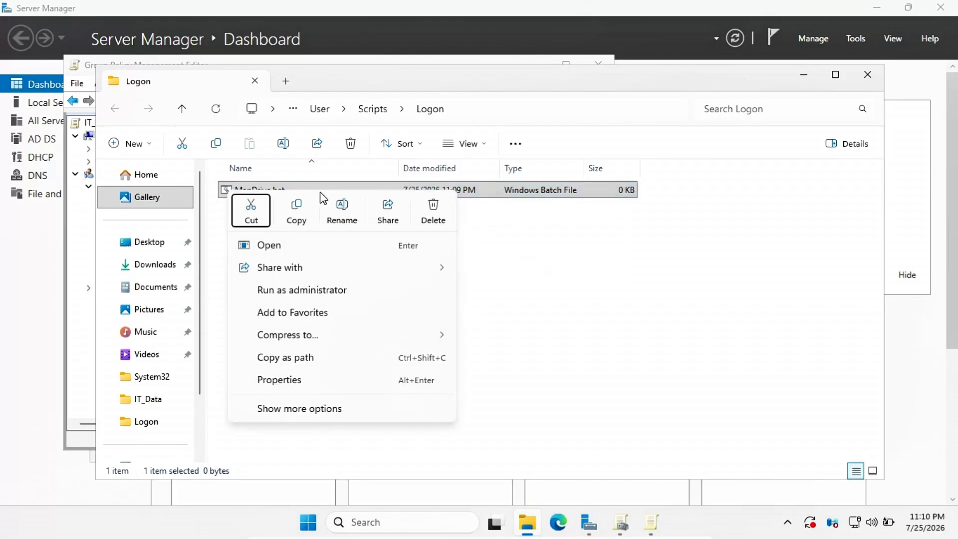
{"action": "left_click", "coordinate": [309, 410]}
{"action": "left_click", "coordinate": [298, 219]}
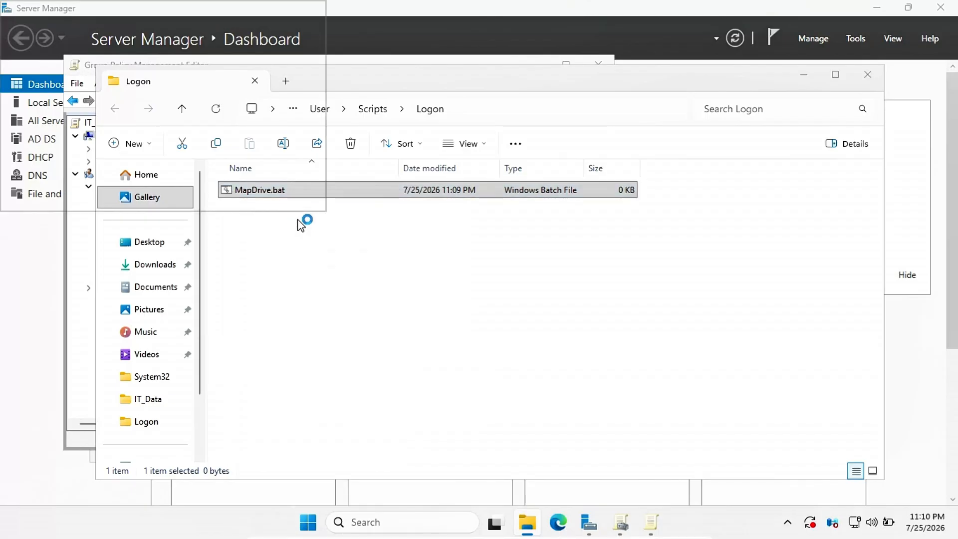
{"action": "left_click", "coordinate": [540, 281]}
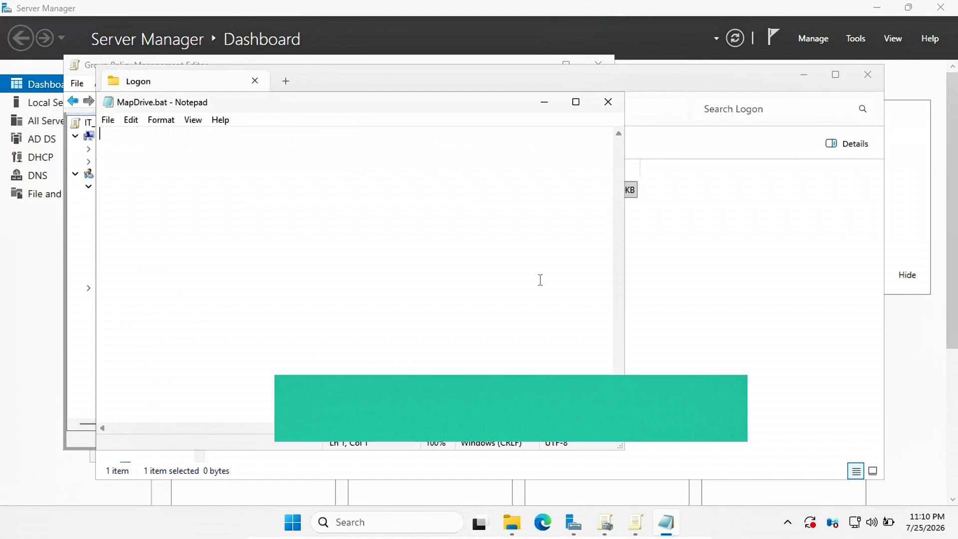
Step: Write 'net use Z: \\192.168.43.40\IT_Data /persistent:yes' into MapDrive.bat, save it, and close Notepad
{"action": "type", "text": "net "}
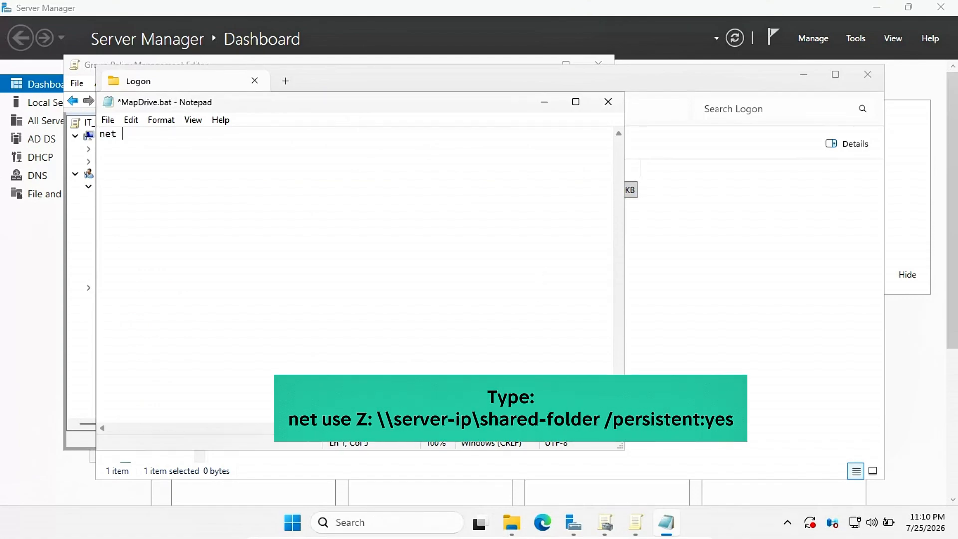
{"action": "type", "text": "use Z"}
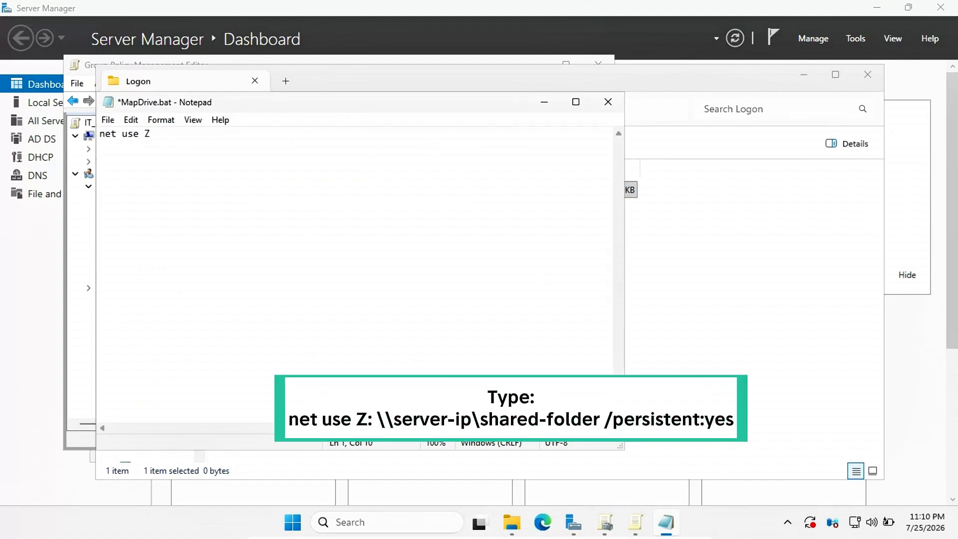
{"action": "type", "text": ": \\\\192.168.43.40"}
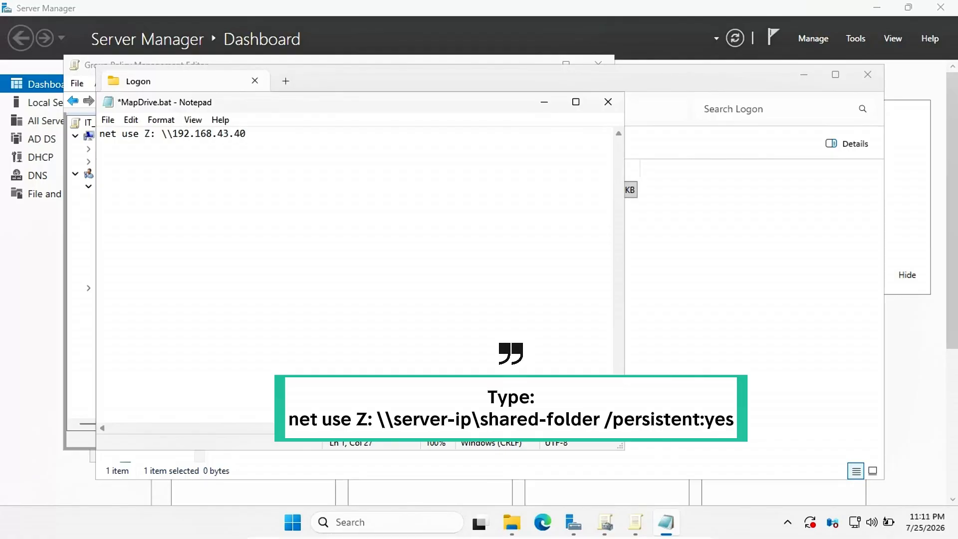
{"action": "type", "text": "\\"}
{"action": "type", "text": "IT_Data /persiste"}
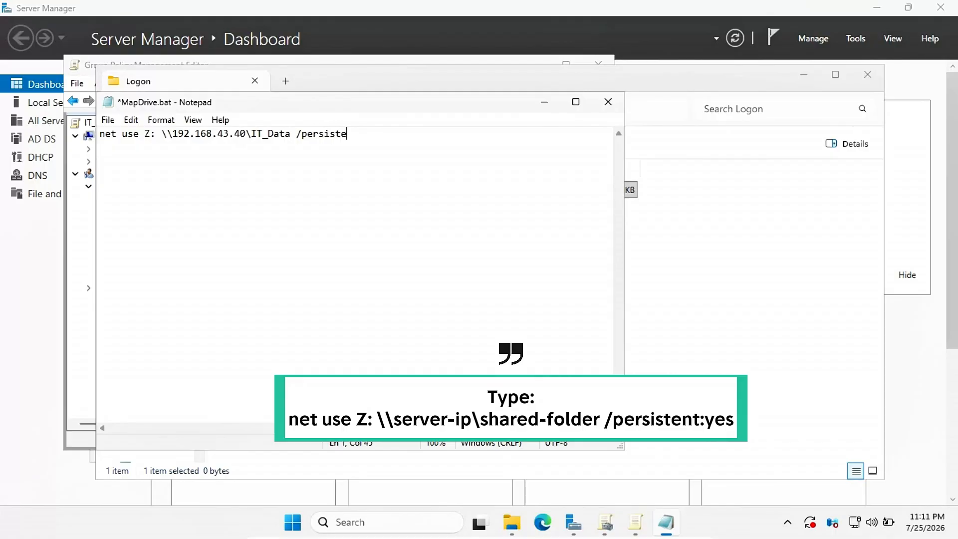
{"action": "type", "text": "nt:yes"}
{"action": "left_click", "coordinate": [107, 122]}
{"action": "left_click", "coordinate": [133, 183]}
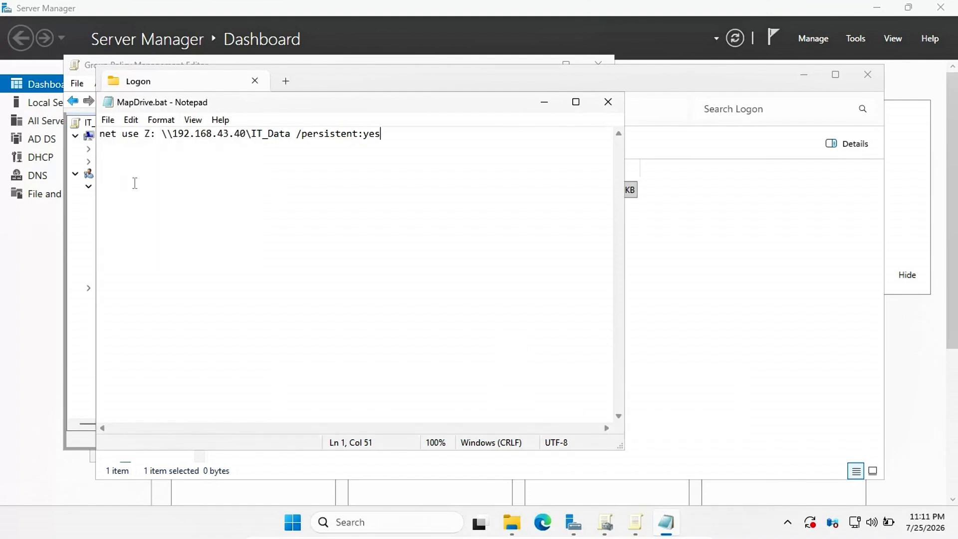
{"action": "left_click", "coordinate": [608, 102]}
Step: Close the Logon folder, then add MapDrive.bat as a logon script and apply the change
{"action": "left_click", "coordinate": [508, 331]}
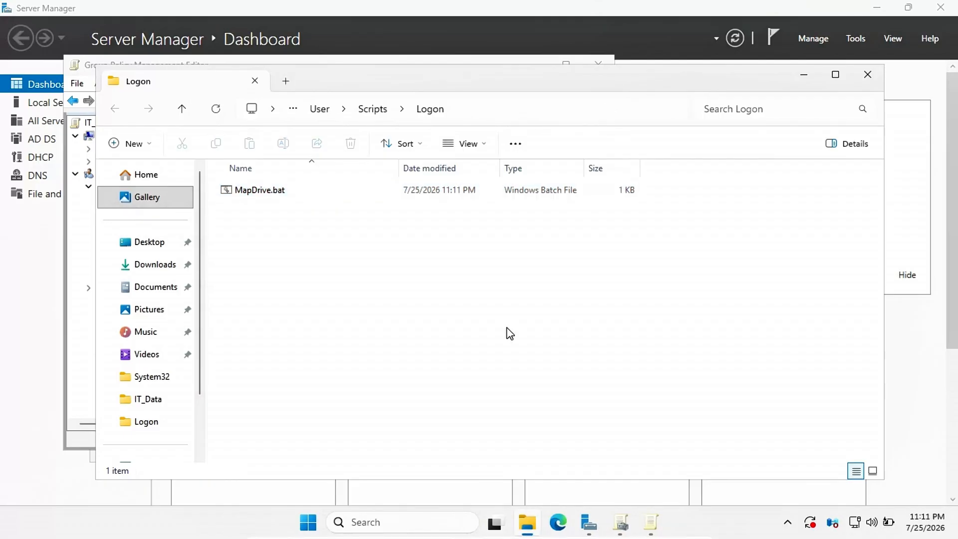
{"action": "left_click", "coordinate": [863, 84]}
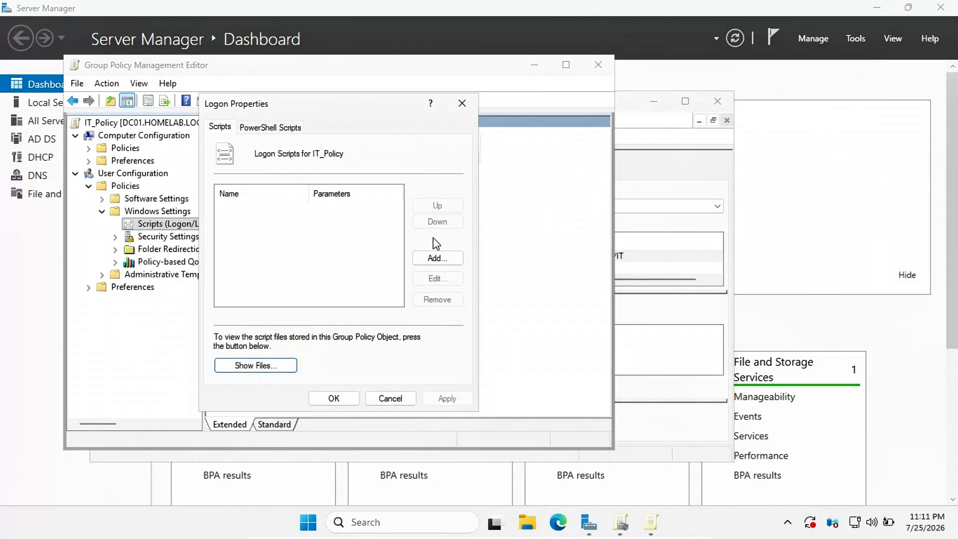
{"action": "left_click", "coordinate": [432, 258]}
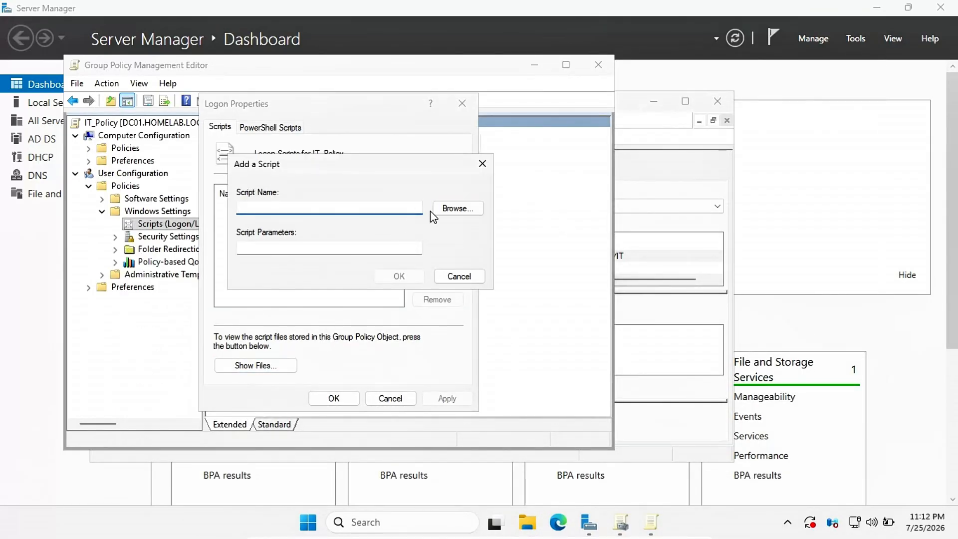
{"action": "left_click", "coordinate": [449, 208]}
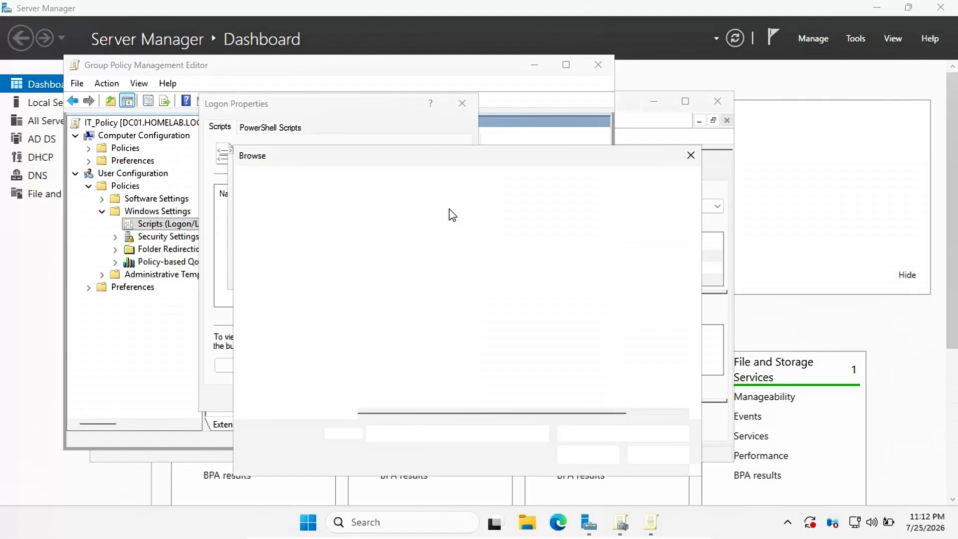
{"action": "left_click", "coordinate": [405, 258]}
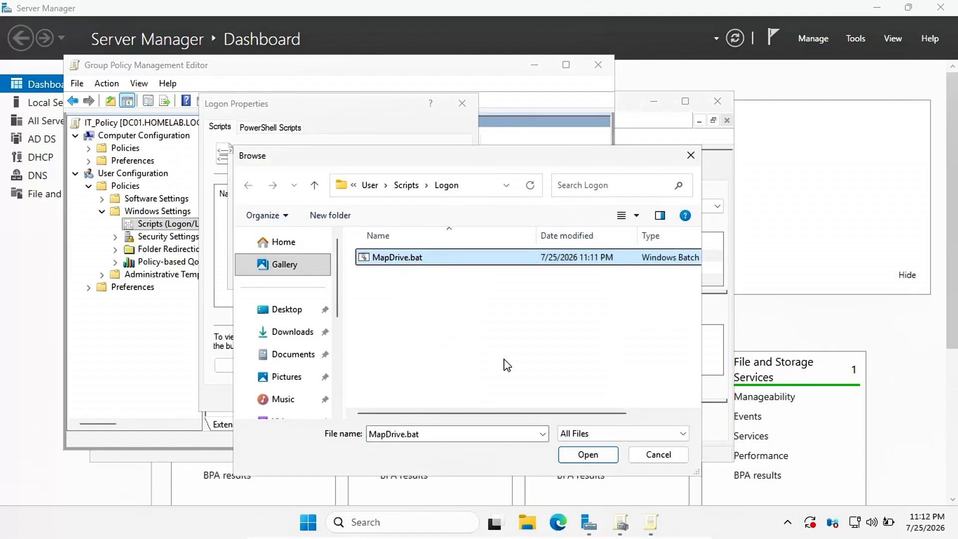
{"action": "left_click", "coordinate": [586, 454]}
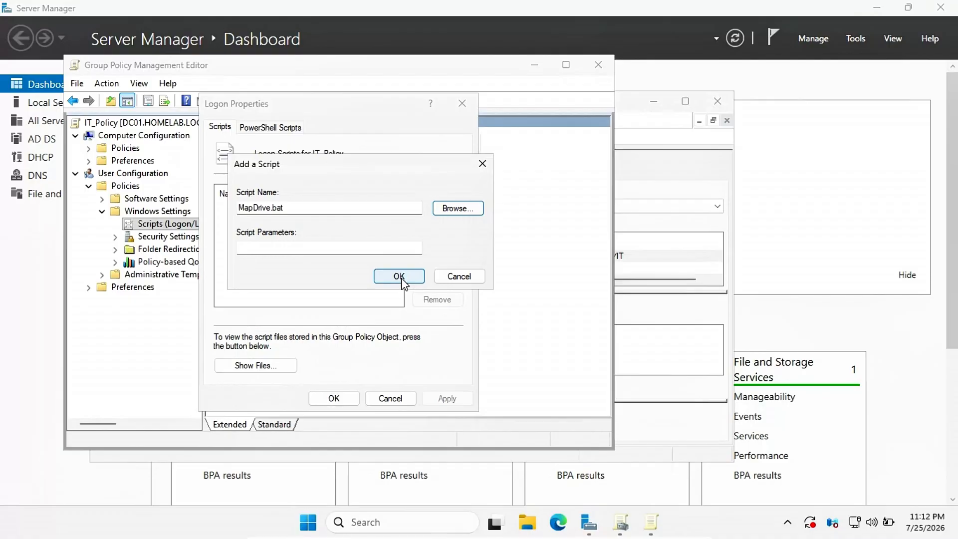
{"action": "left_click", "coordinate": [399, 277]}
{"action": "left_click", "coordinate": [442, 398]}
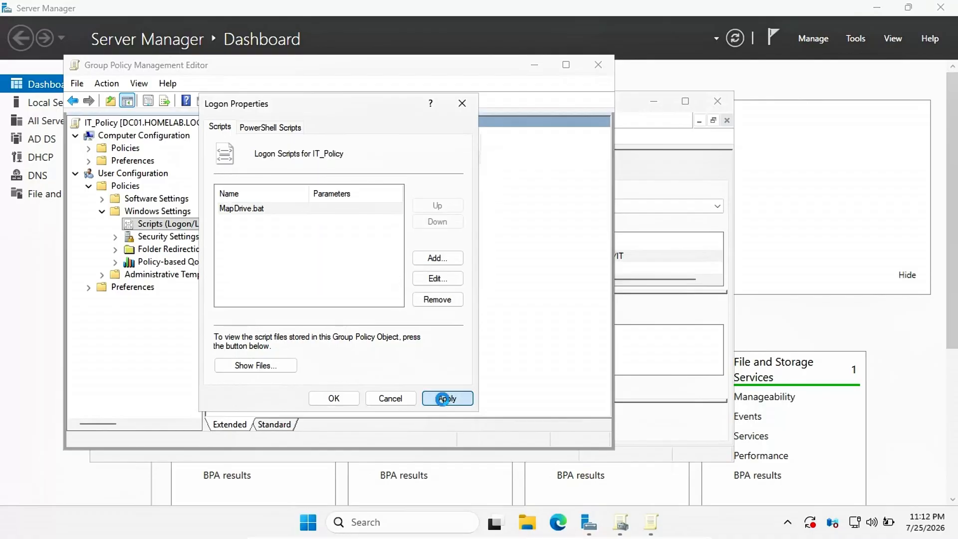
{"action": "left_click", "coordinate": [333, 398]}
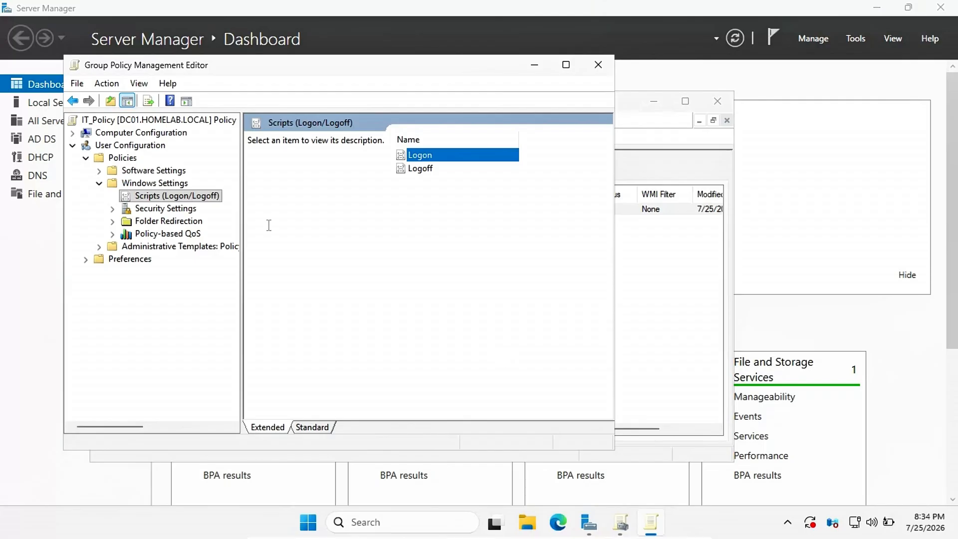
Step: Navigate User Configuration > Policies > Administrative Templates > Control Panel and open 'Prohibit access to Control Panel and PC settings'
{"action": "left_click", "coordinate": [72, 145]}
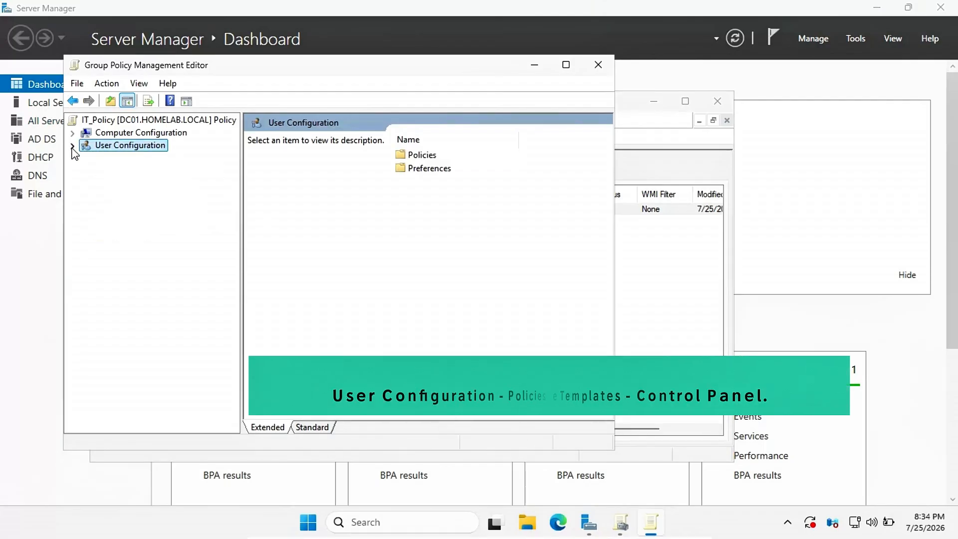
{"action": "left_click", "coordinate": [72, 145]}
{"action": "left_click", "coordinate": [87, 160]}
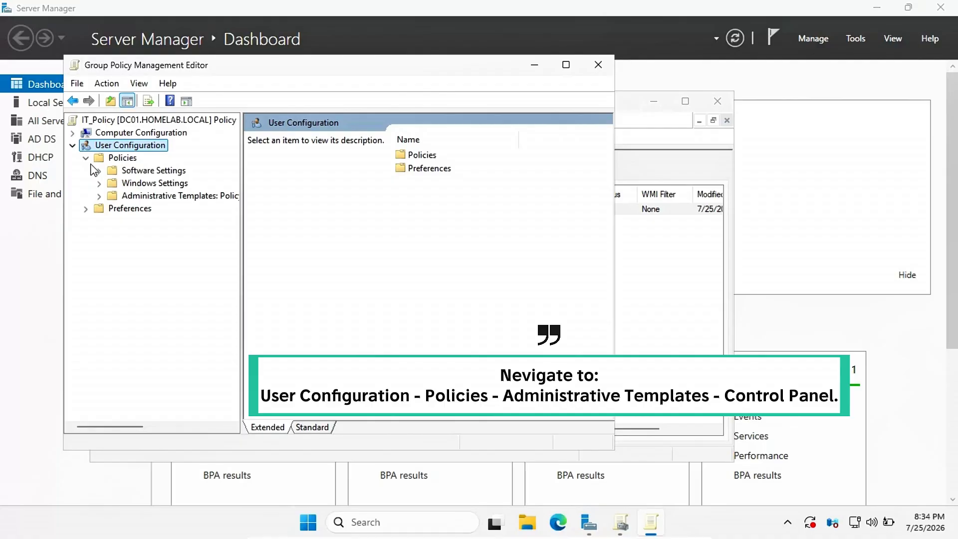
{"action": "left_click", "coordinate": [98, 196]}
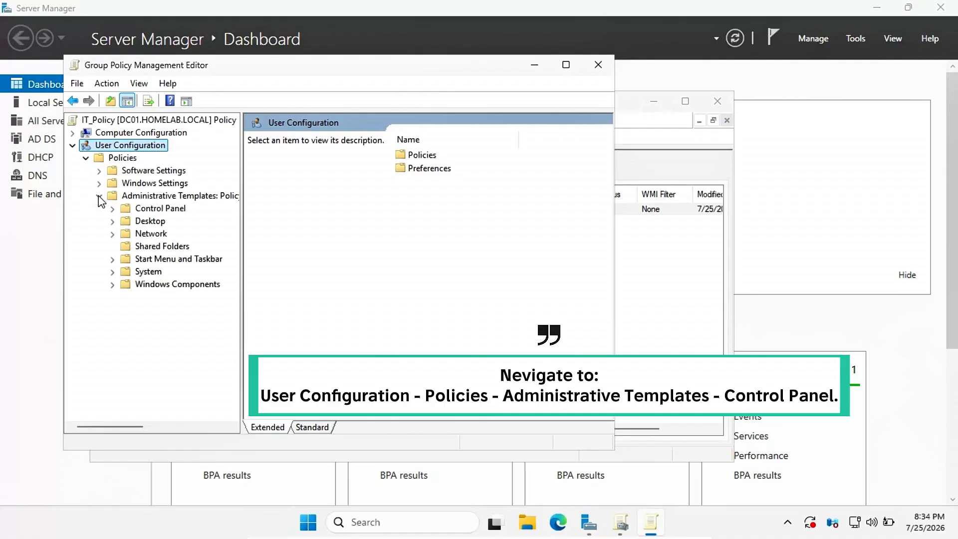
{"action": "double_click", "coordinate": [138, 210]}
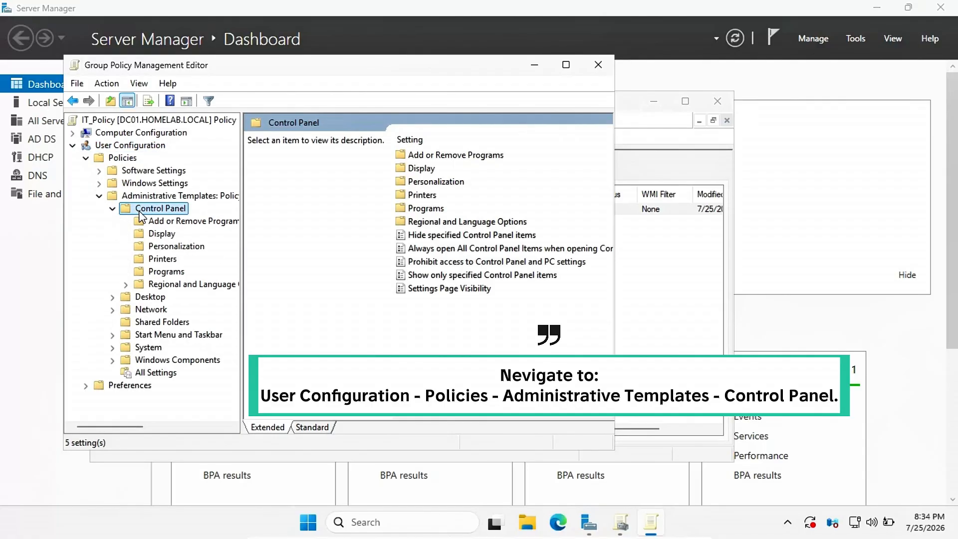
{"action": "left_click", "coordinate": [427, 264]}
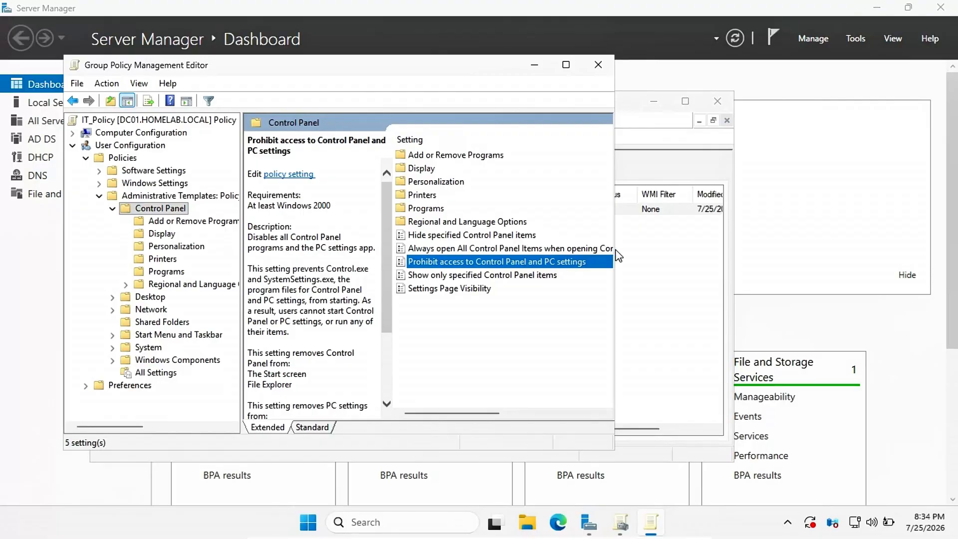
{"action": "key", "text": "Return"}
Step: Set the Control Panel prohibition policy to Enabled, apply and confirm it, then bring up the Run box
{"action": "left_click", "coordinate": [53, 126]}
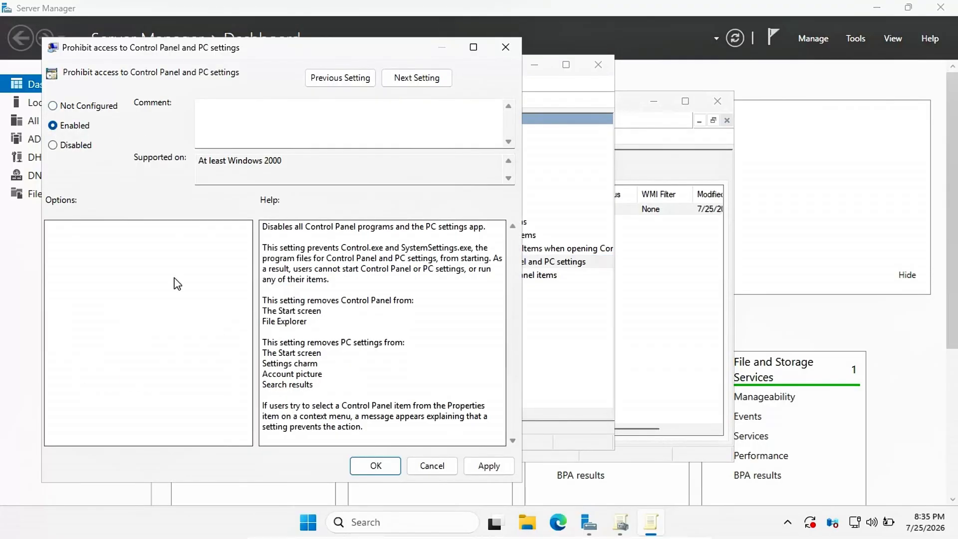
{"action": "left_click", "coordinate": [484, 468]}
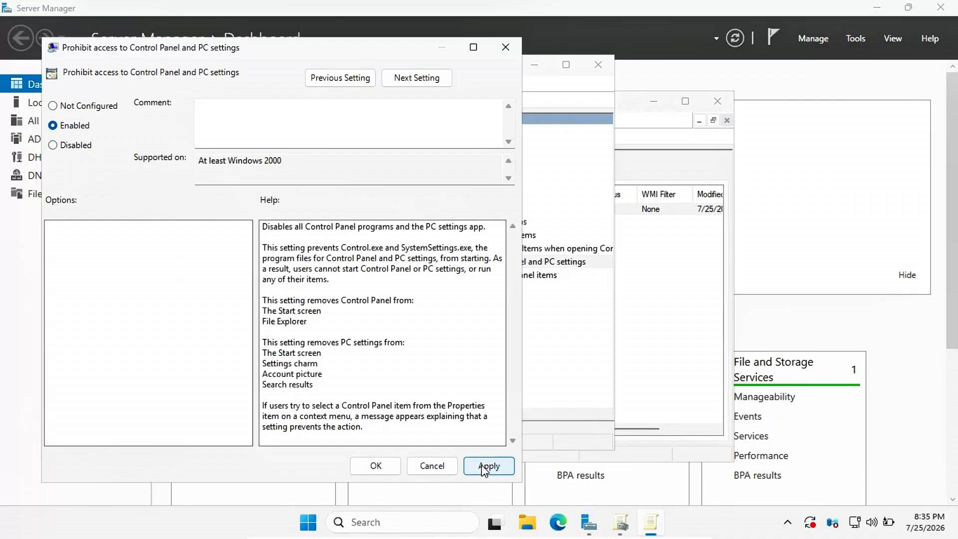
{"action": "left_click", "coordinate": [377, 465]}
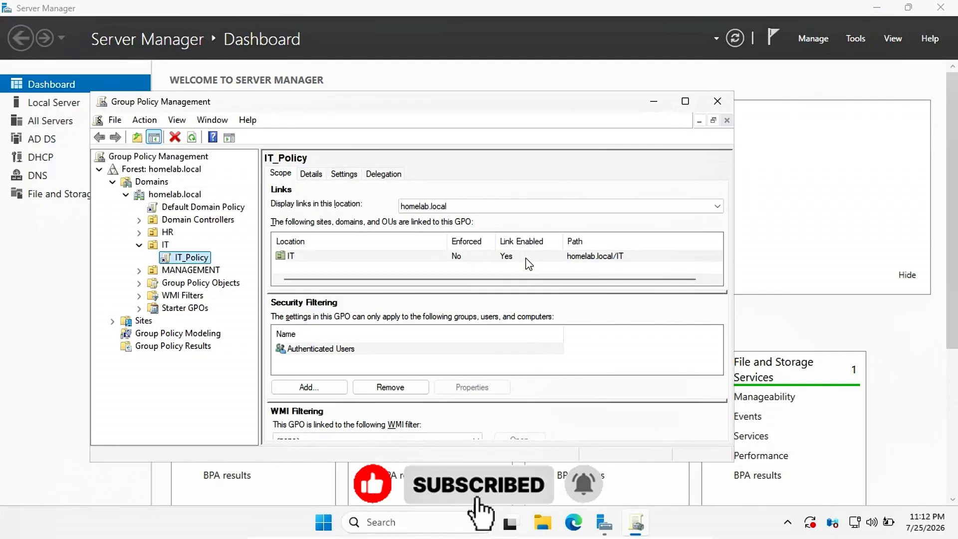
{"action": "key", "text": "super+r"}
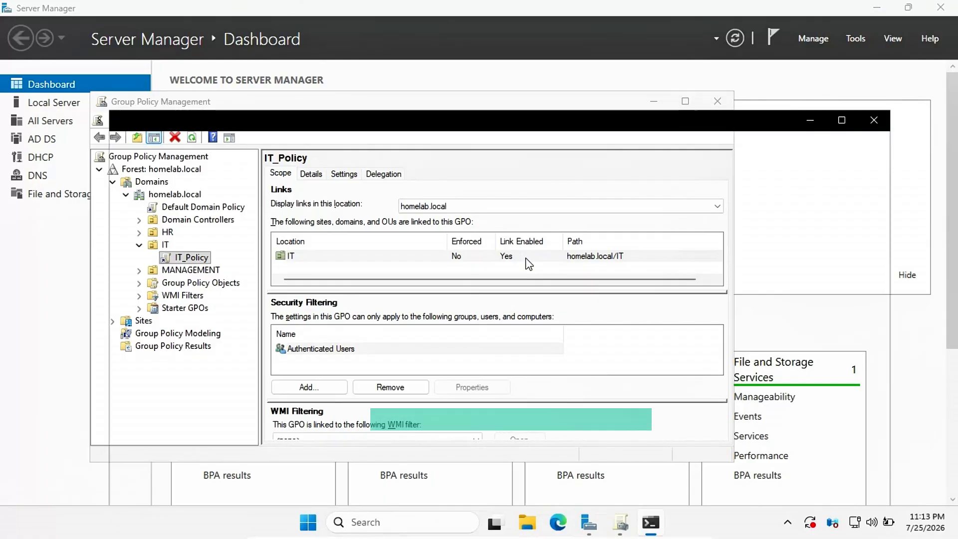
Step: Run gpupdate /force, check both Computer and User policy updates succeeded, then exit Command Prompt
{"action": "type", "text": "gpu"}
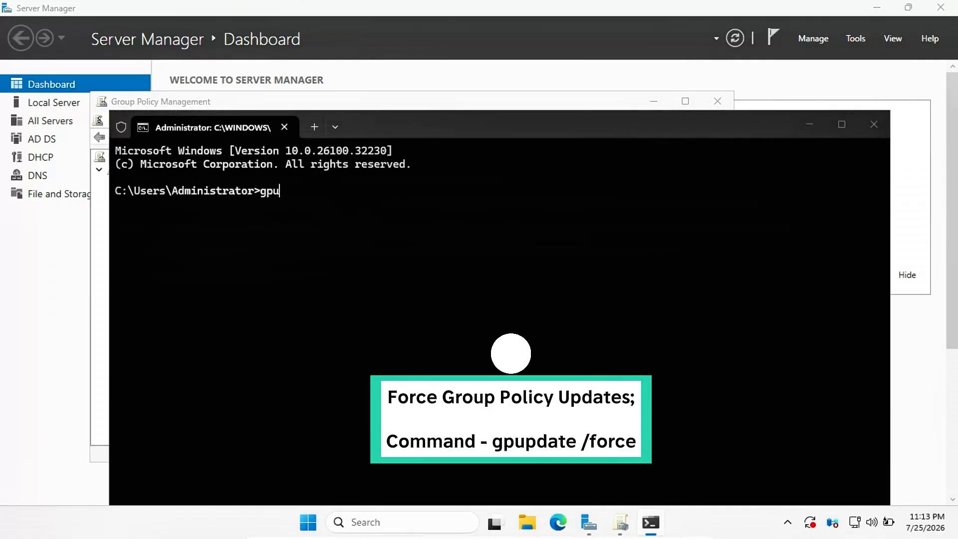
{"action": "type", "text": "pdate /force"}
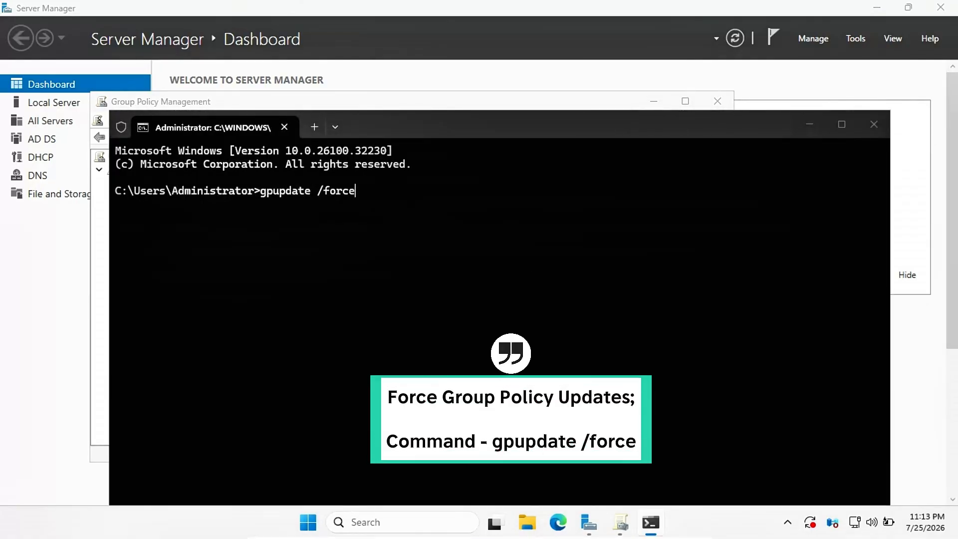
{"action": "key", "text": "Return"}
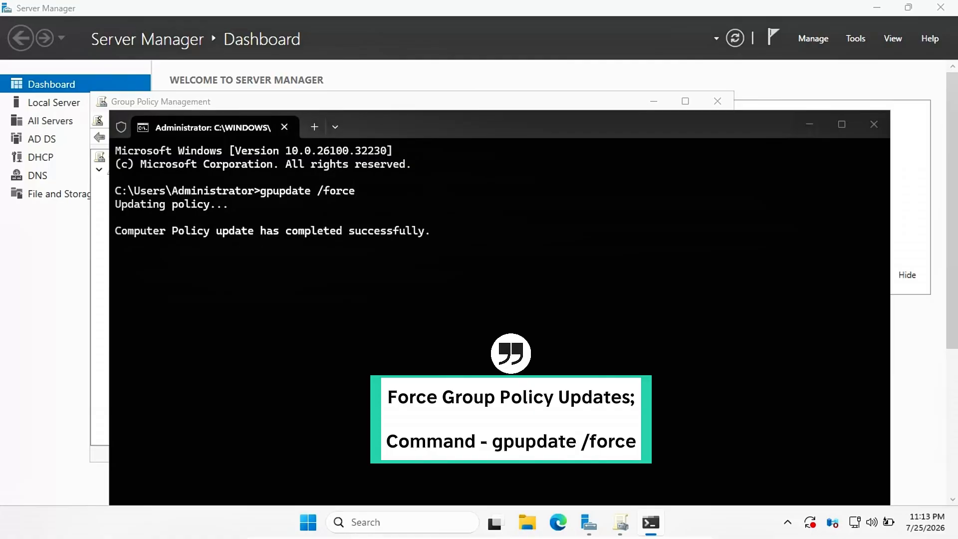
{"action": "left_click_drag", "start_coordinate": [116, 231], "coordinate": [193, 261]}
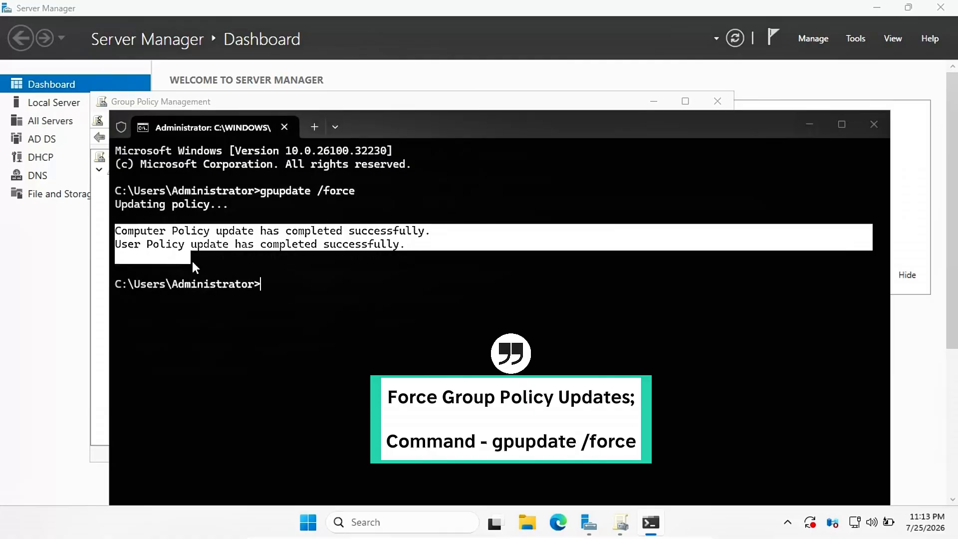
{"action": "type", "text": "exit"}
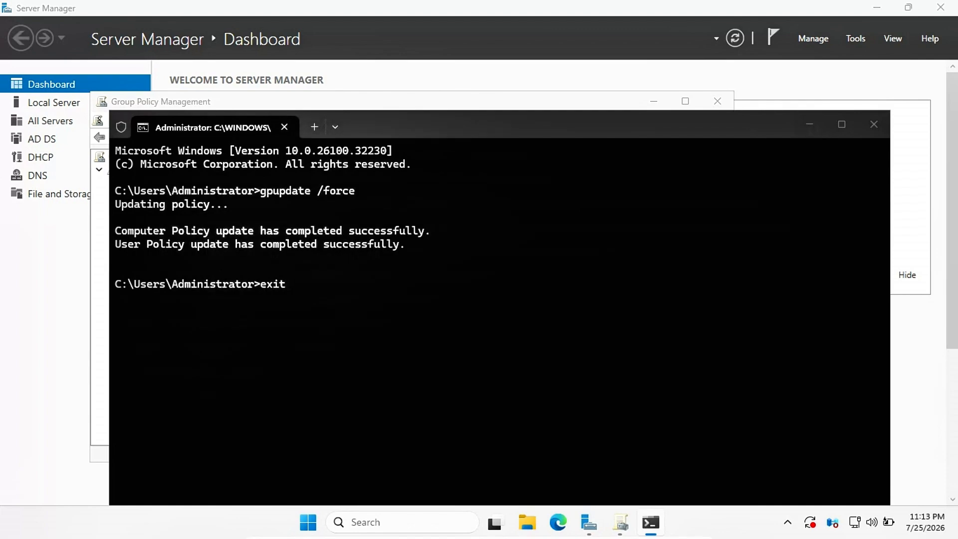
{"action": "key", "text": "Return"}
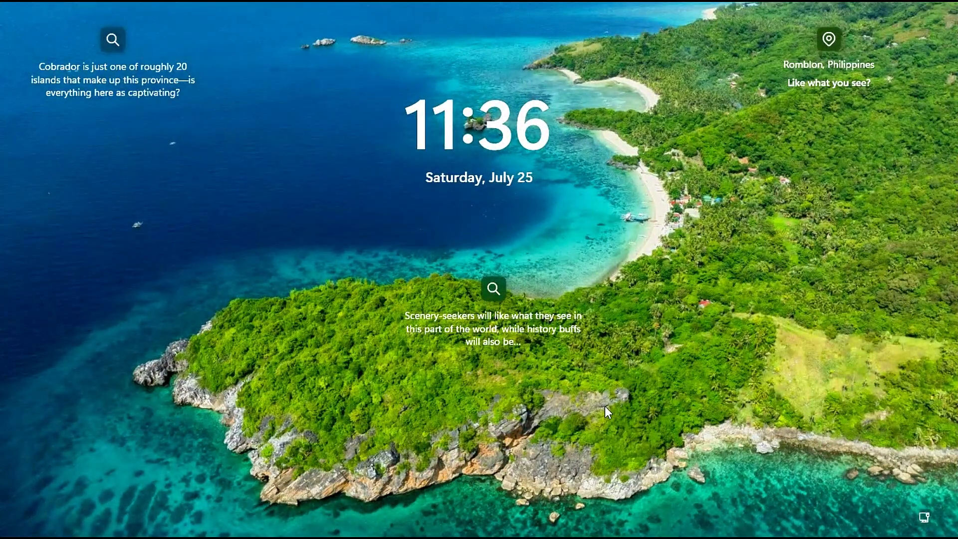
Step: From the lock screen, choose Other user and sign in with a domain user's name and password
{"action": "left_click", "coordinate": [604, 405]}
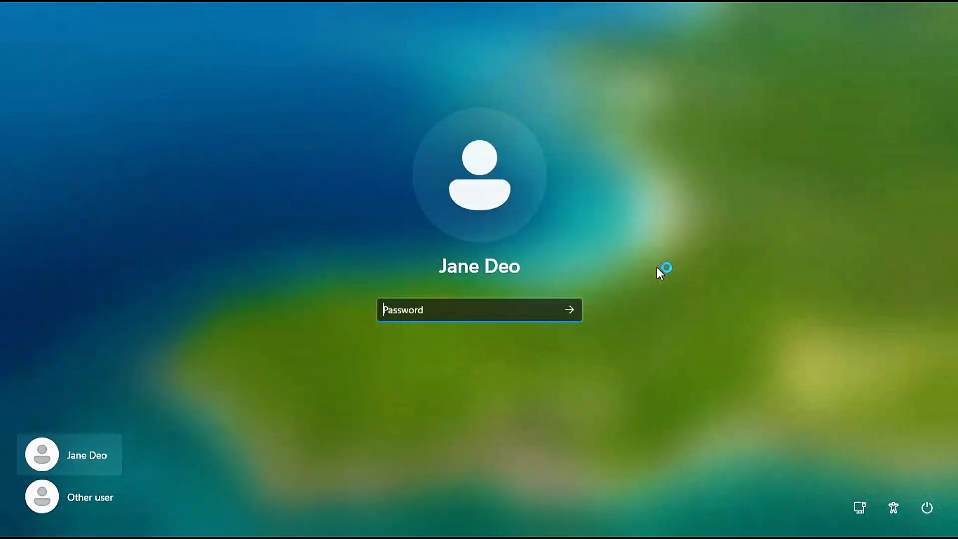
{"action": "left_click", "coordinate": [92, 503]}
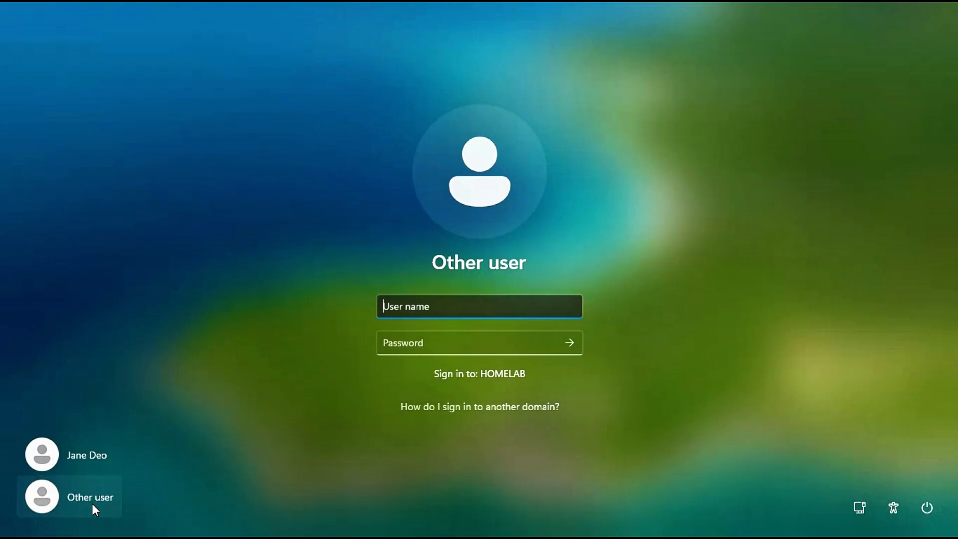
{"action": "type", "text": "jsmith"}
{"action": "key", "text": "Tab"}
{"action": "type", "text": "•••••••••••"}
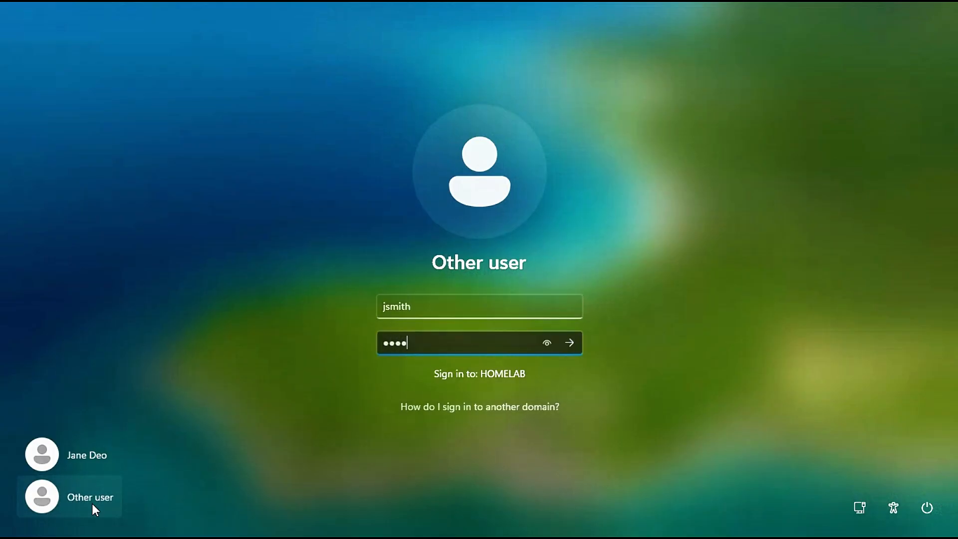
{"action": "key", "text": "Return"}
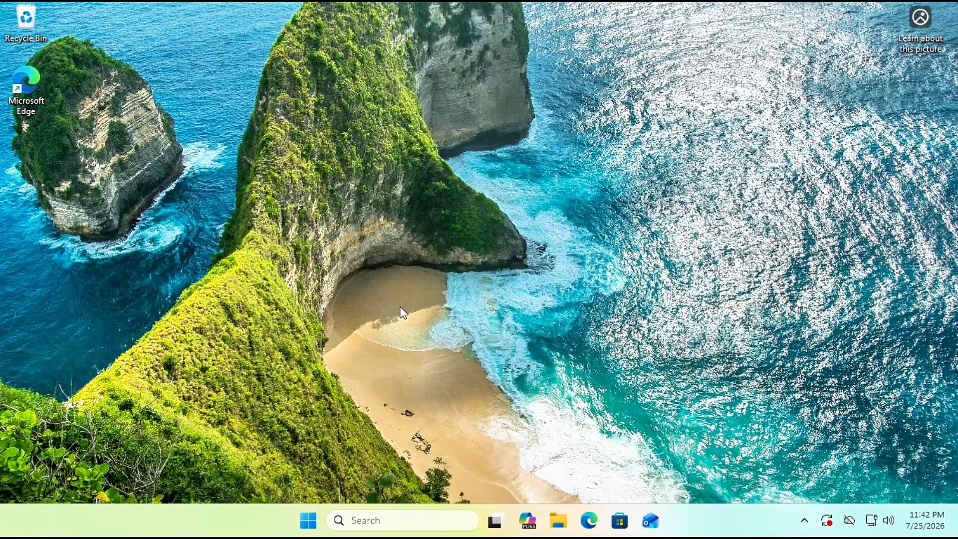
Step: Launch Terminal (Admin) from the Win+X menu, entering administrator credentials at the UAC prompt
{"action": "key", "text": "super+x"}
{"action": "key", "text": "Up"}
{"action": "key", "text": "Up"}
{"action": "key", "text": "Up"}
{"action": "key", "text": "Up"}
{"action": "key", "text": "Up"}
{"action": "key", "text": "Up"}
{"action": "key", "text": "Up"}
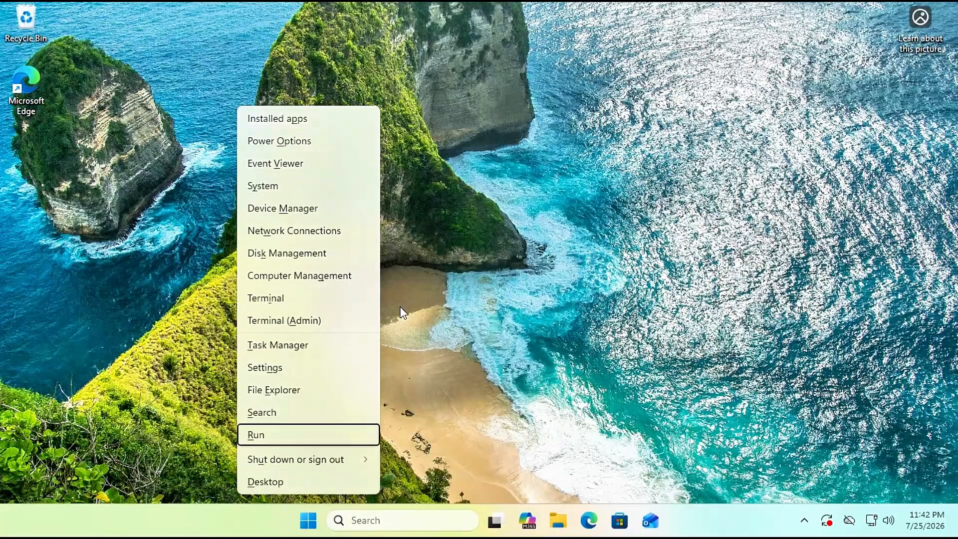
{"action": "key", "text": "Return"}
{"action": "type", "text": "A"}
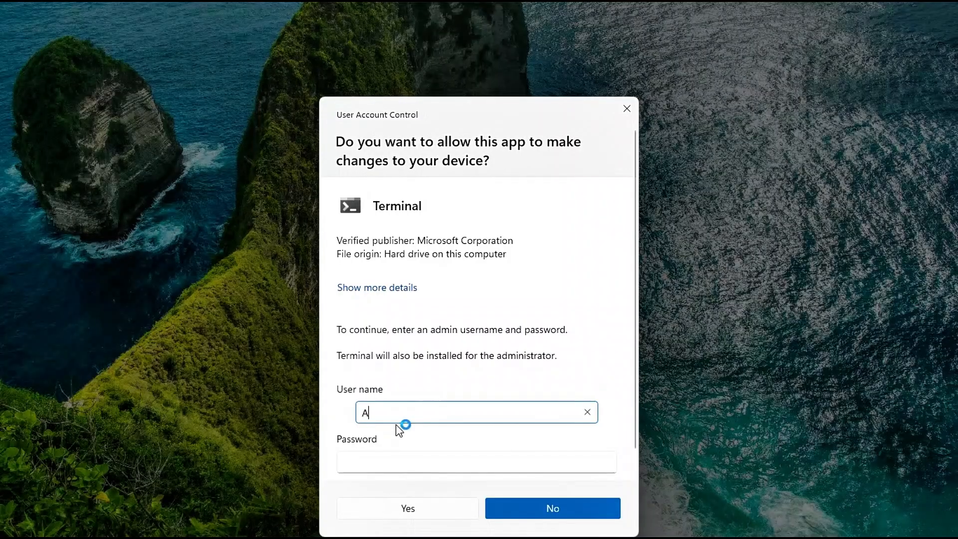
{"action": "type", "text": "dministrator"}
{"action": "key", "text": "Tab"}
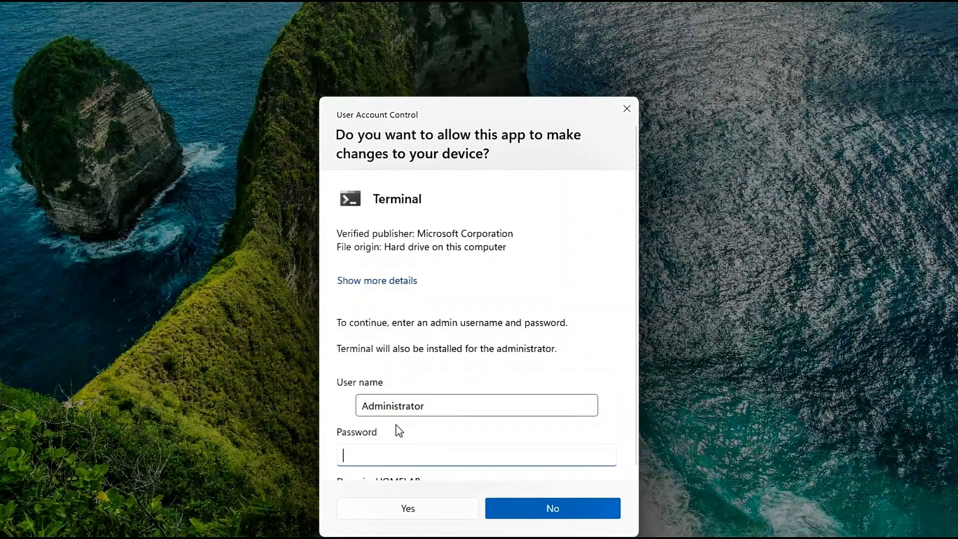
{"action": "type", "text": "password1"}
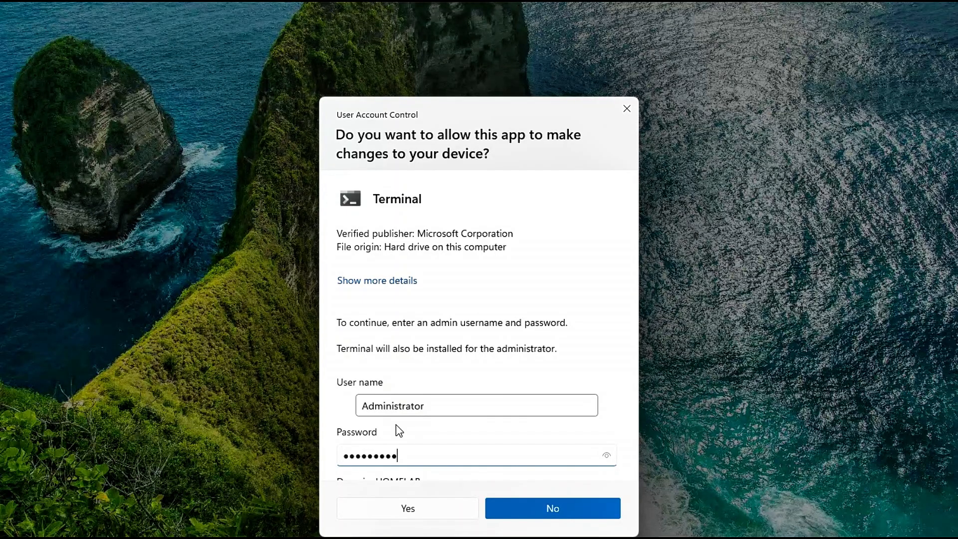
{"action": "left_click", "coordinate": [423, 507]}
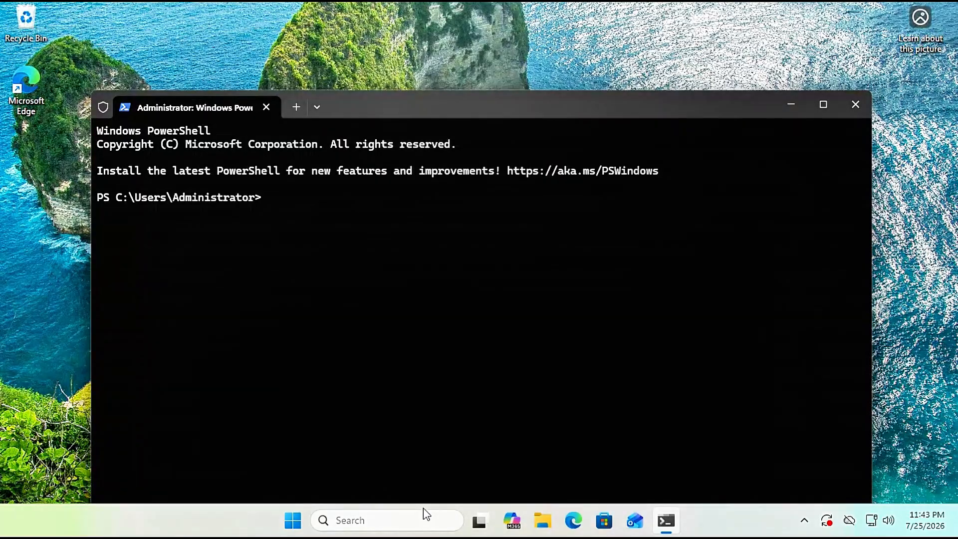
Step: Run gpupdate /force in the admin PowerShell, then exit the terminal
{"action": "type", "text": "gpupdate /fo"}
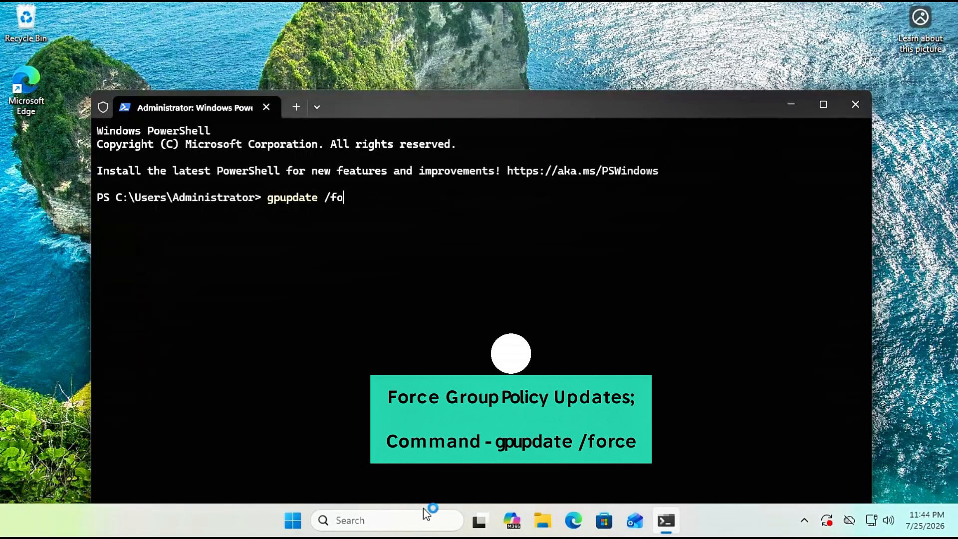
{"action": "type", "text": "rce"}
{"action": "key", "text": "Return"}
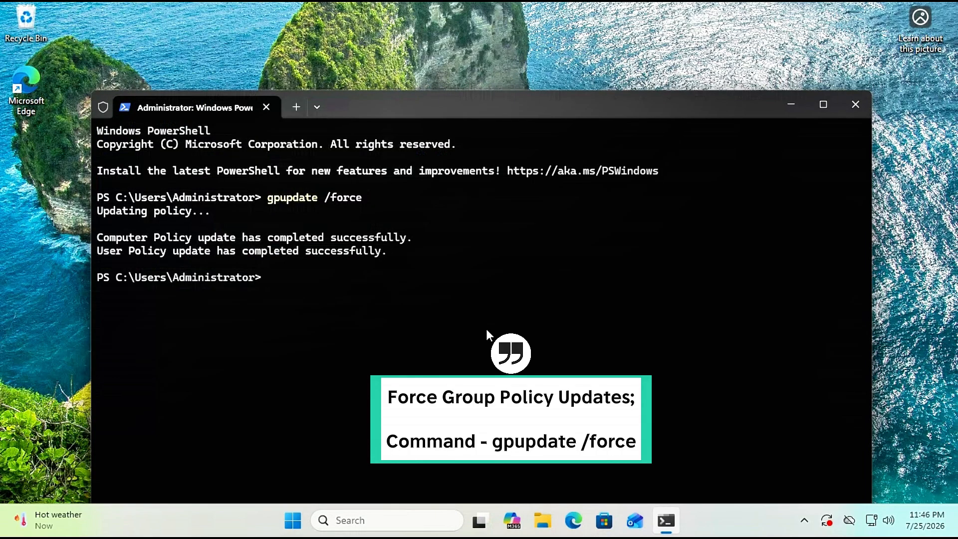
{"action": "type", "text": "exit"}
{"action": "key", "text": "Return"}
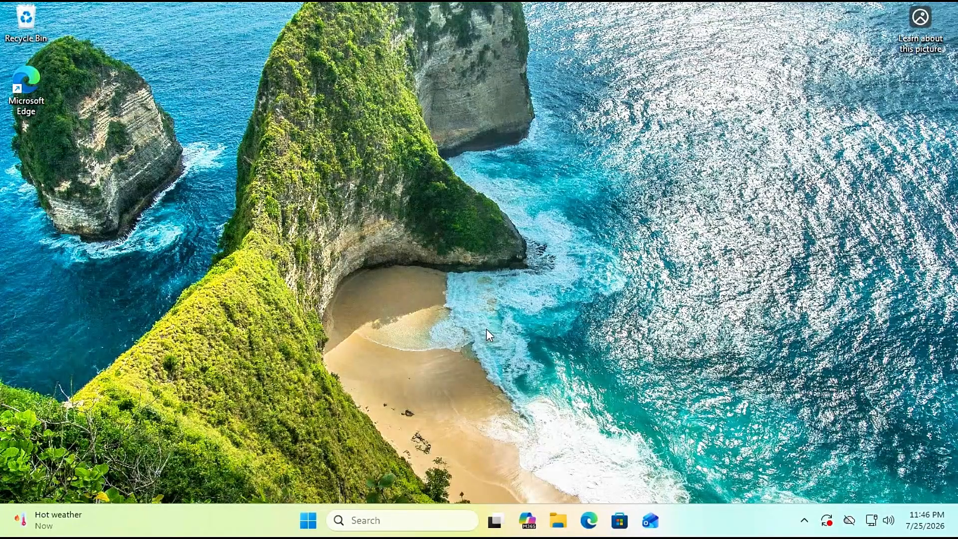
Step: Check This PC in File Explorer for the IT_Data (Z:) network drive, then close the window
{"action": "left_click", "coordinate": [558, 521]}
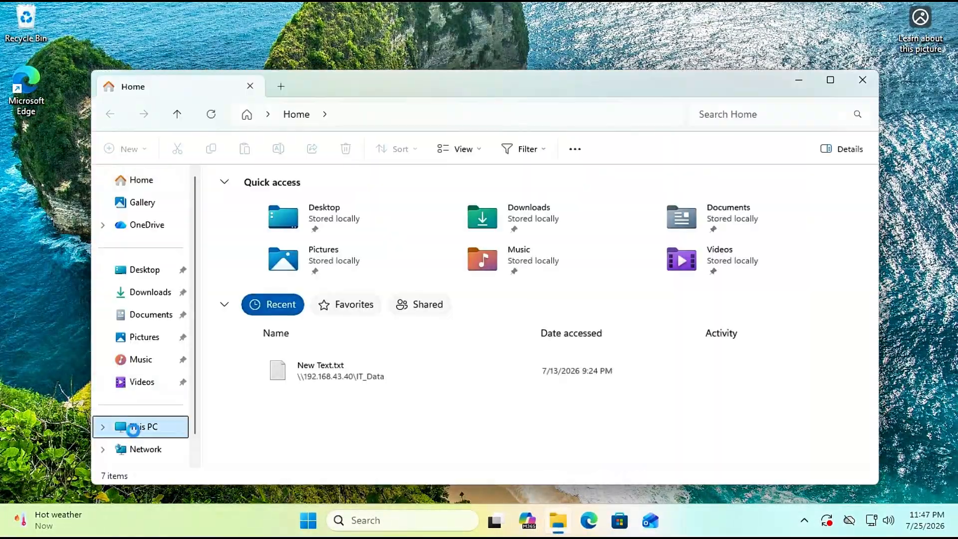
{"action": "left_click", "coordinate": [132, 426]}
{"action": "left_click", "coordinate": [352, 255]}
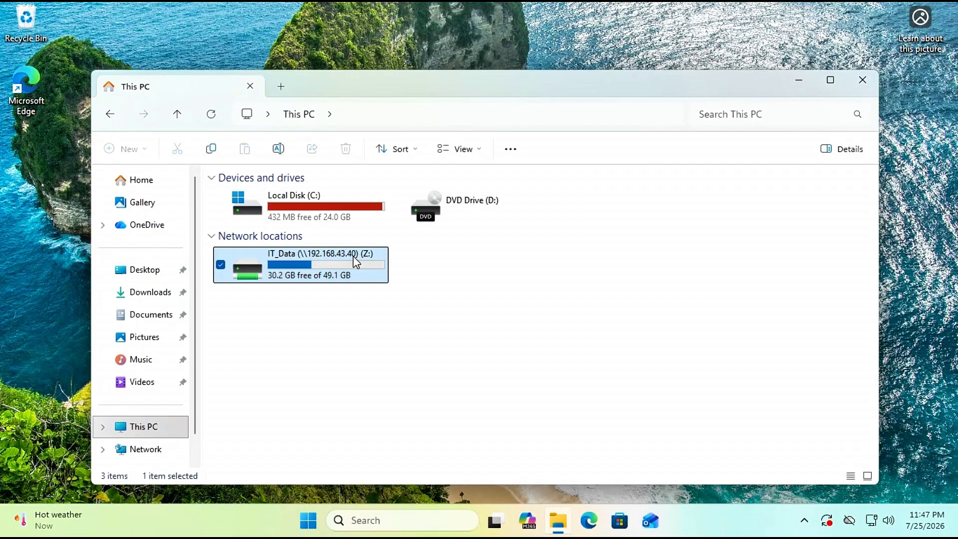
{"action": "left_click", "coordinate": [861, 80]}
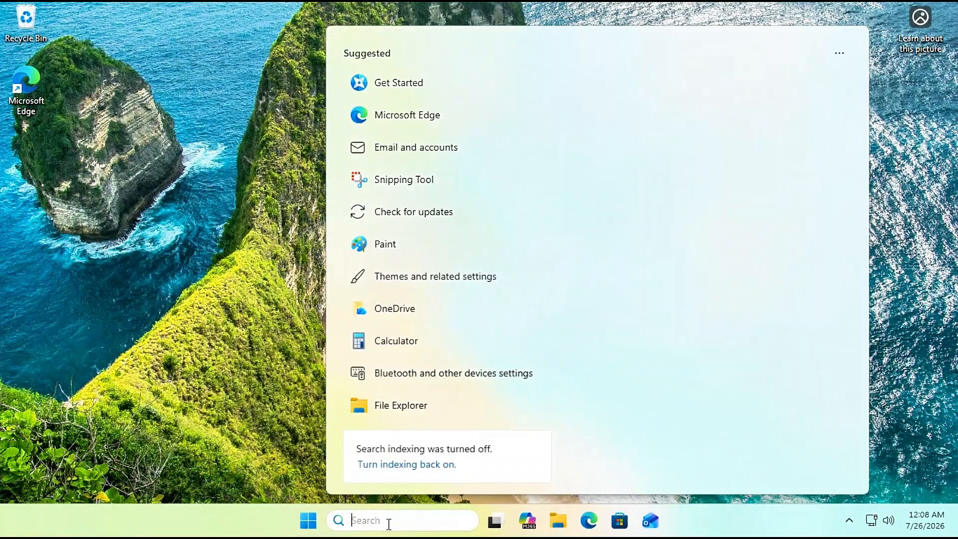
Step: Search 'control', try launching Control Panel, and dismiss the Restrictions error
{"action": "type", "text": "control"}
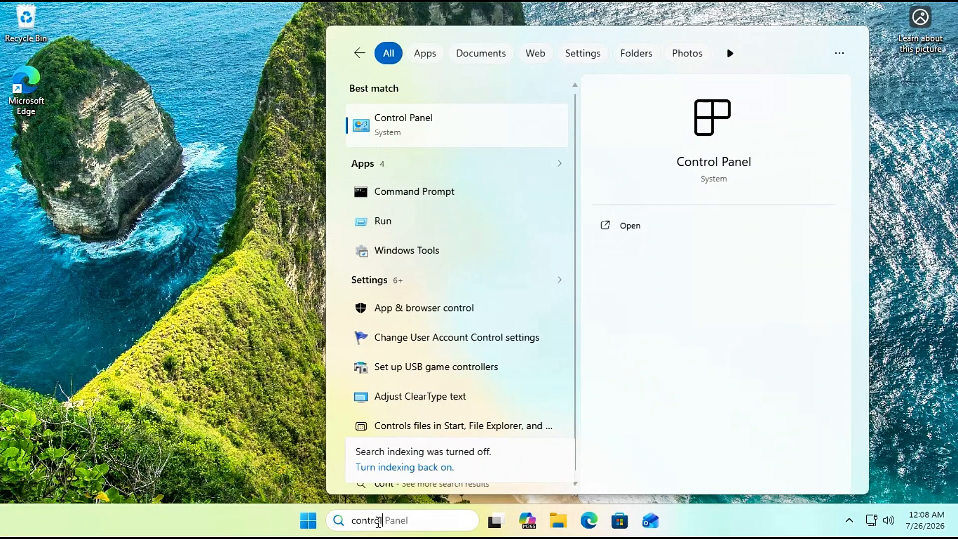
{"action": "left_click", "coordinate": [443, 133]}
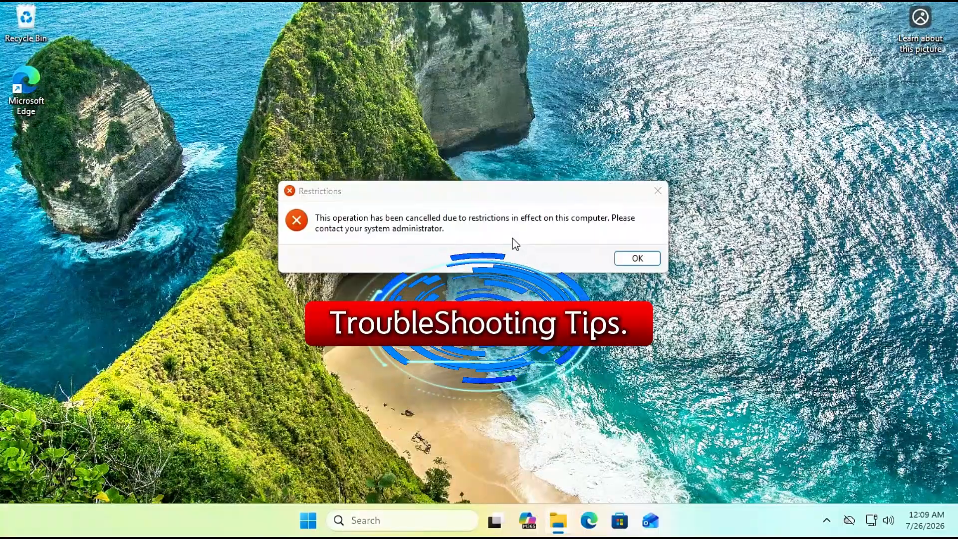
{"action": "left_click", "coordinate": [637, 259]}
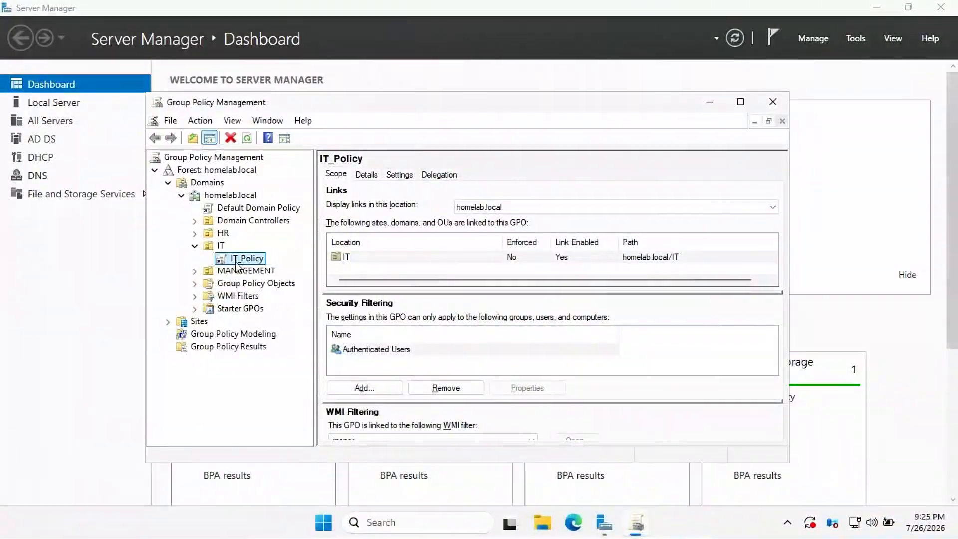
Step: Edit IT_Policy and open the Logon script properties under User Configuration > Policies > Windows Settings > Scripts
{"action": "right_click", "coordinate": [245, 264]}
{"action": "left_click", "coordinate": [263, 274]}
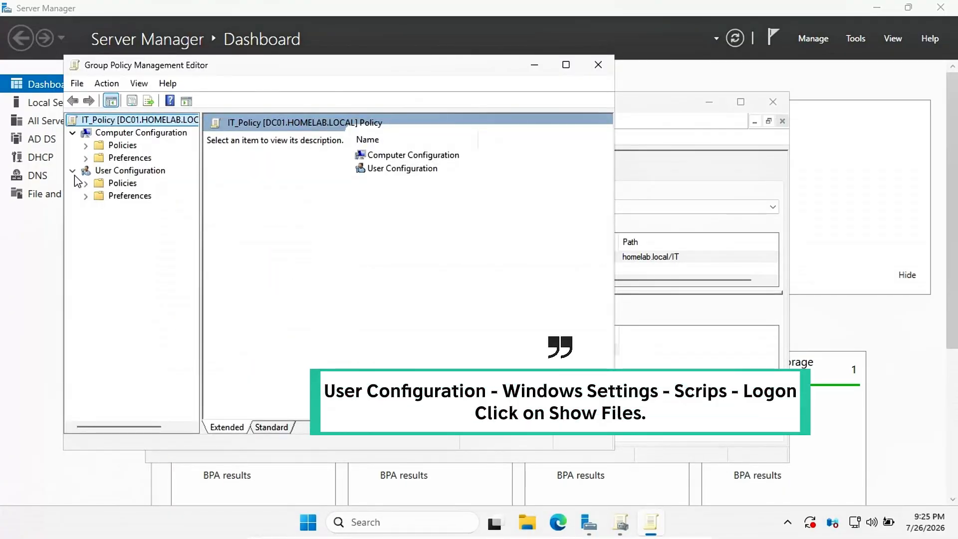
{"action": "left_click", "coordinate": [86, 183]}
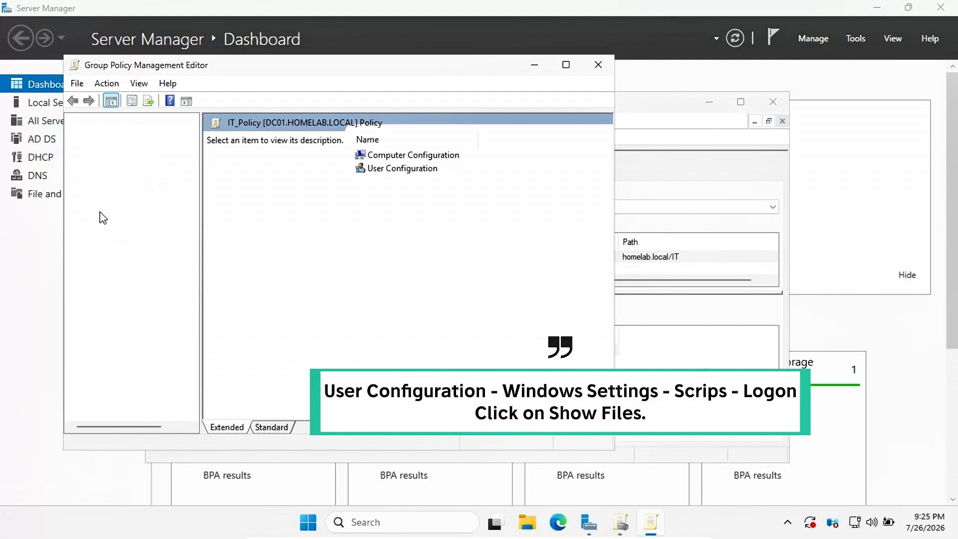
{"action": "left_click", "coordinate": [99, 208]}
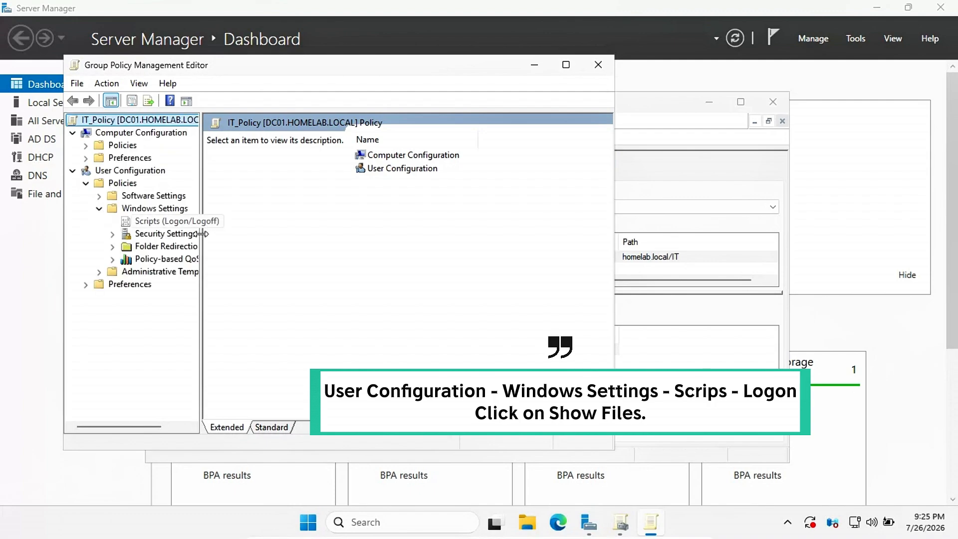
{"action": "left_click", "coordinate": [169, 220]}
{"action": "double_click", "coordinate": [414, 155]}
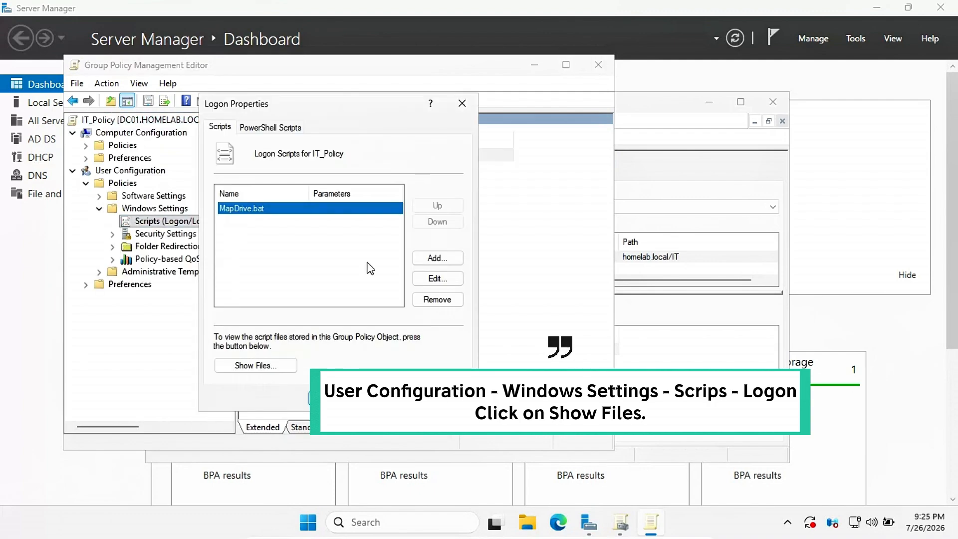
Step: Show the stored logon script files, confirm MapDrive.bat is there, and close without changes
{"action": "left_click", "coordinate": [255, 366]}
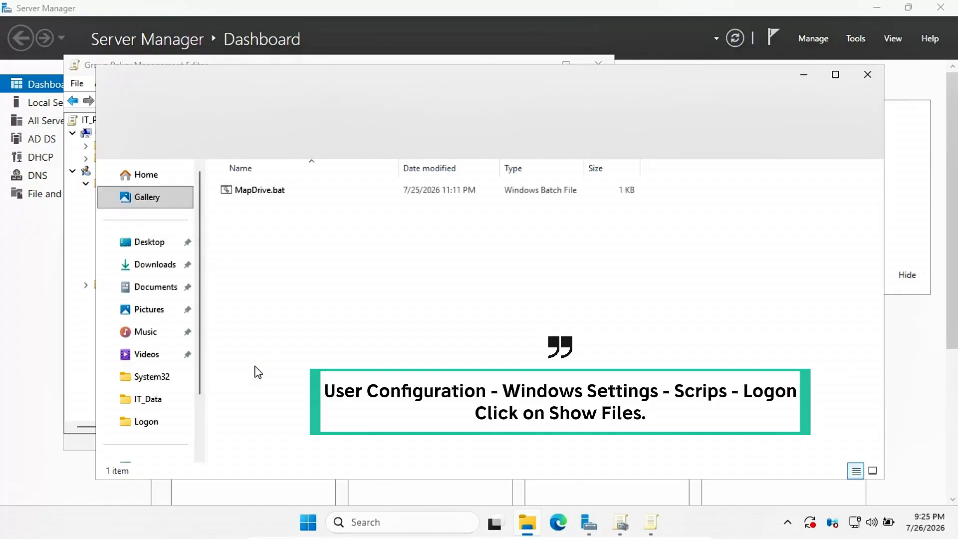
{"action": "left_click", "coordinate": [274, 191]}
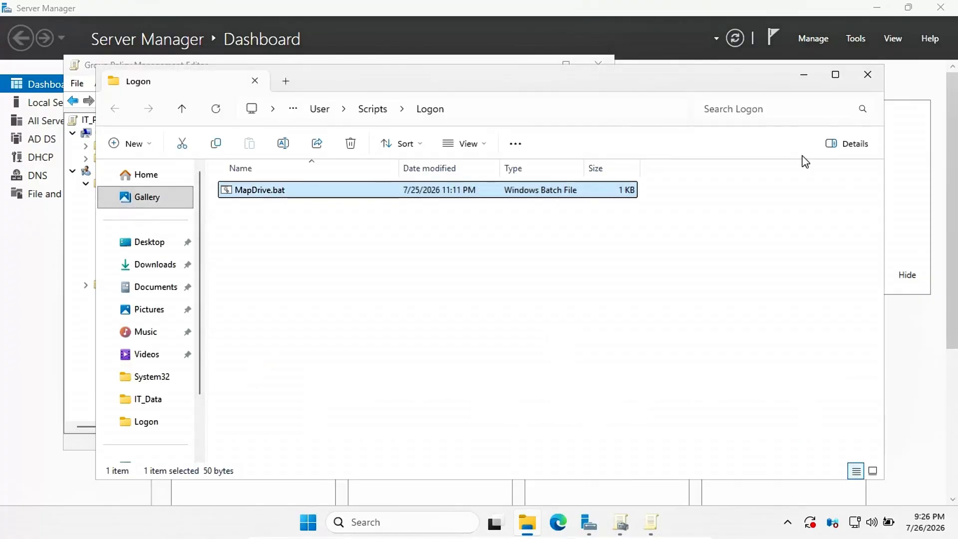
{"action": "left_click", "coordinate": [867, 75]}
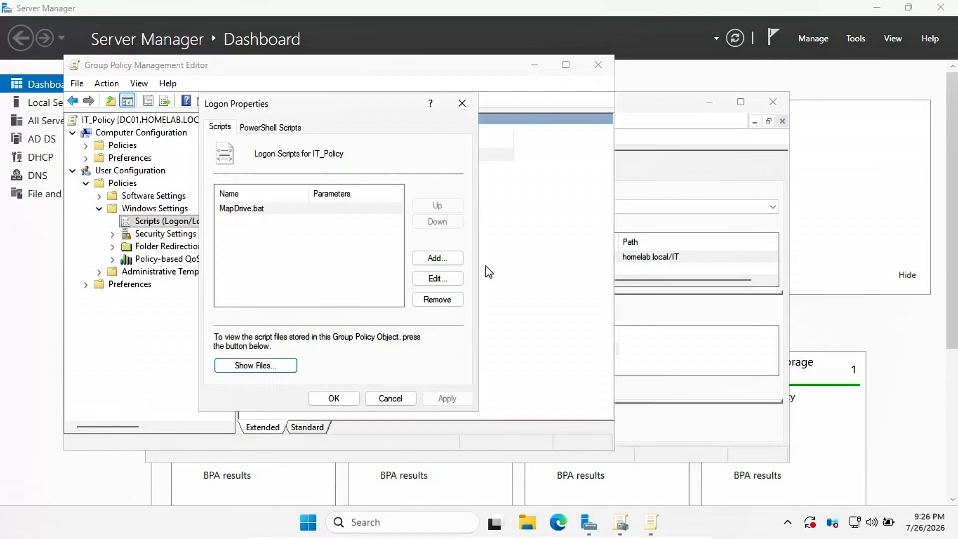
{"action": "left_click", "coordinate": [380, 397]}
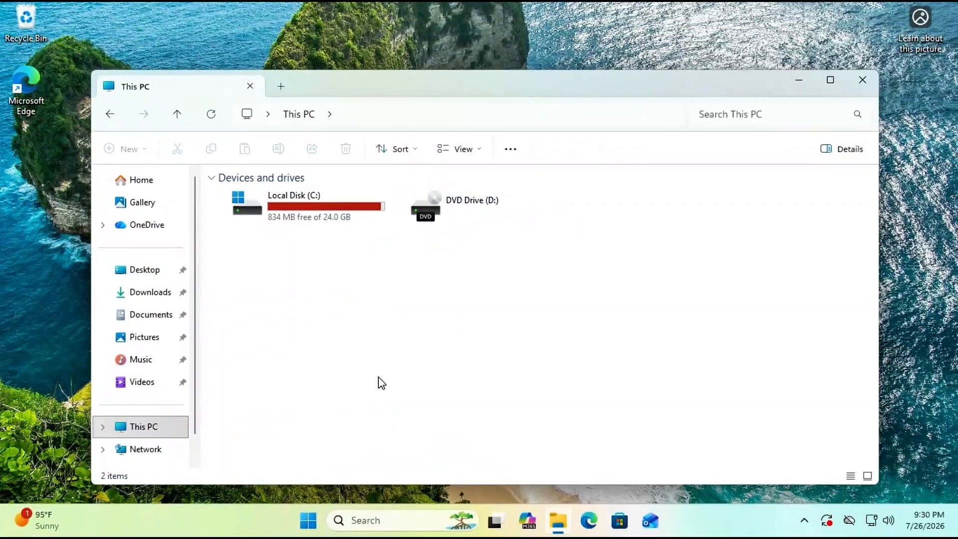
Step: From a Run-launched Command Prompt, map Z: to \\192.168.43.40\IT_Data with net use /persistent:yes
{"action": "key", "text": "super+r"}
{"action": "key", "text": "Return"}
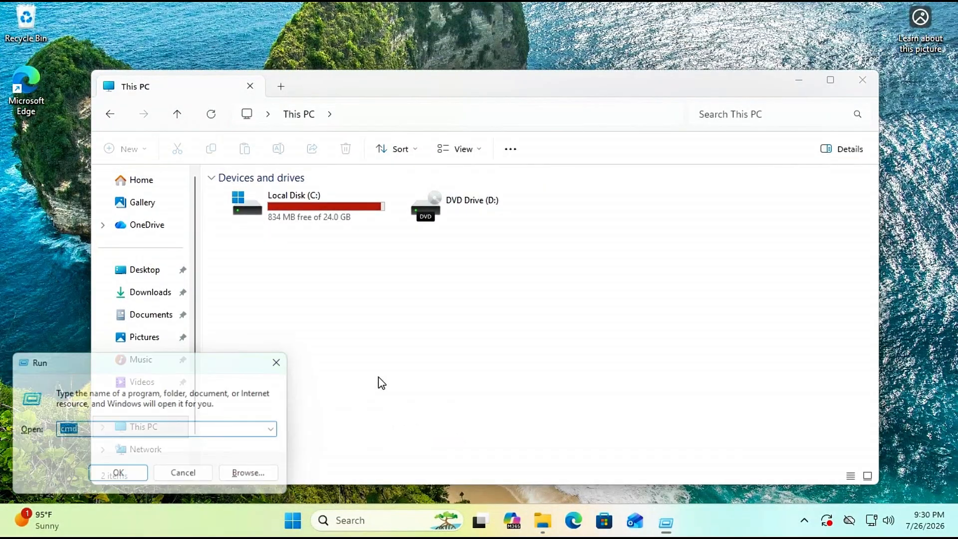
{"action": "type", "text": "net "}
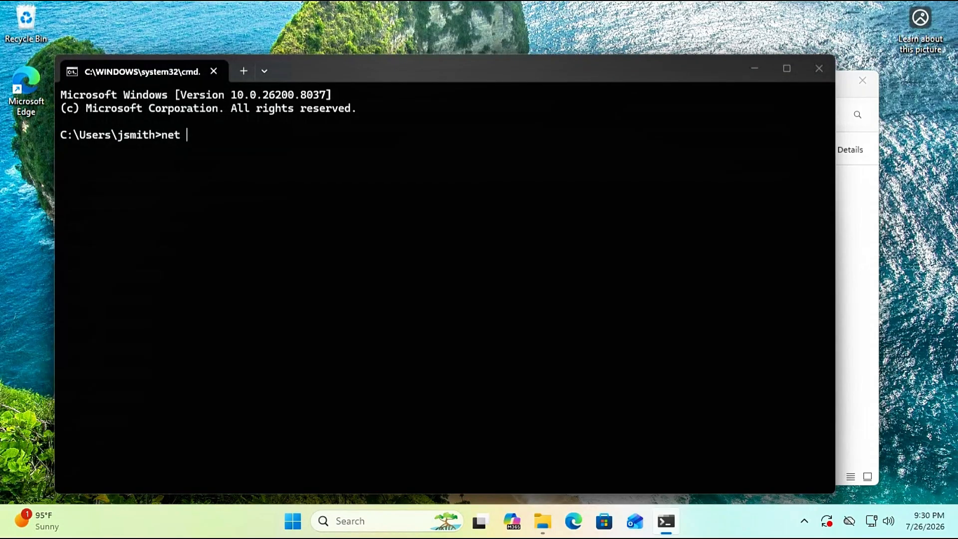
{"action": "type", "text": "use Z"}
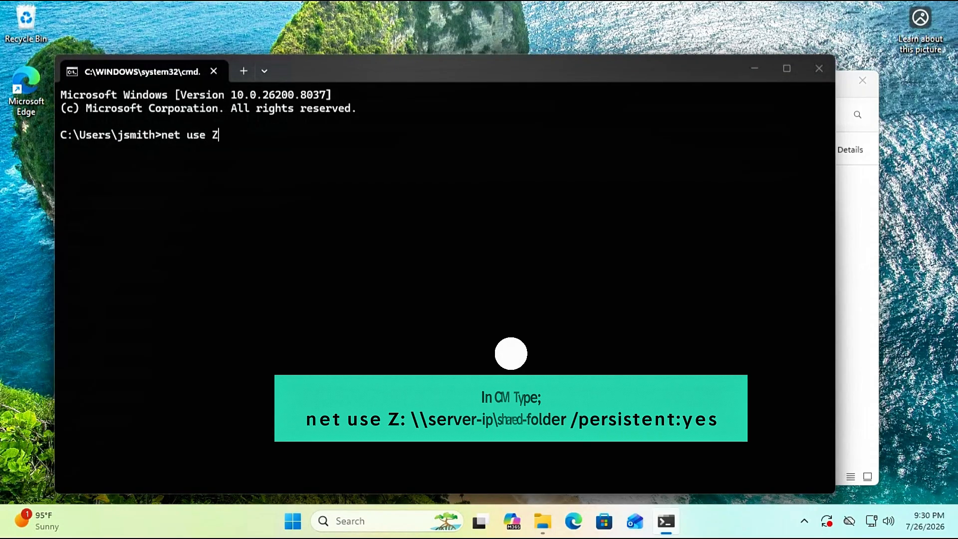
{"action": "type", "text": ": \\\\"}
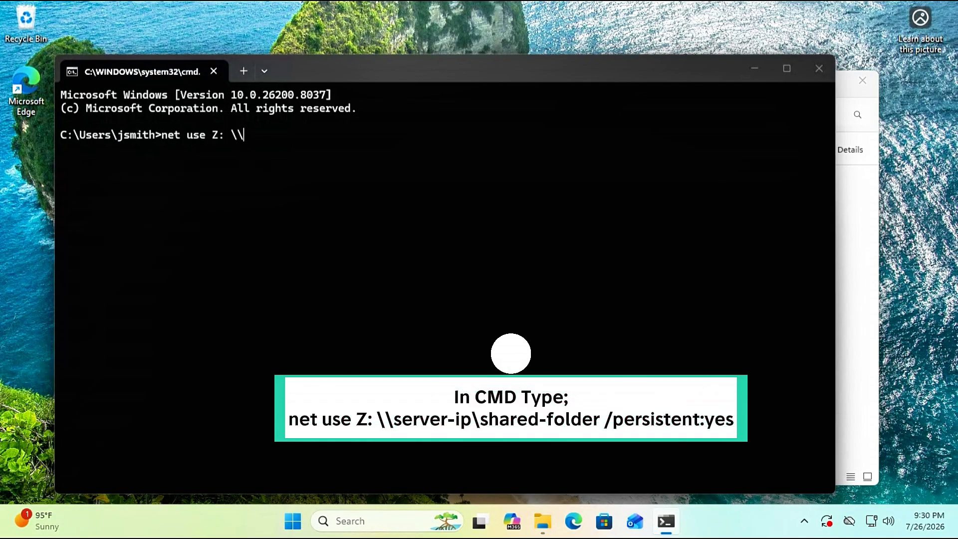
{"action": "type", "text": "192.168.43"}
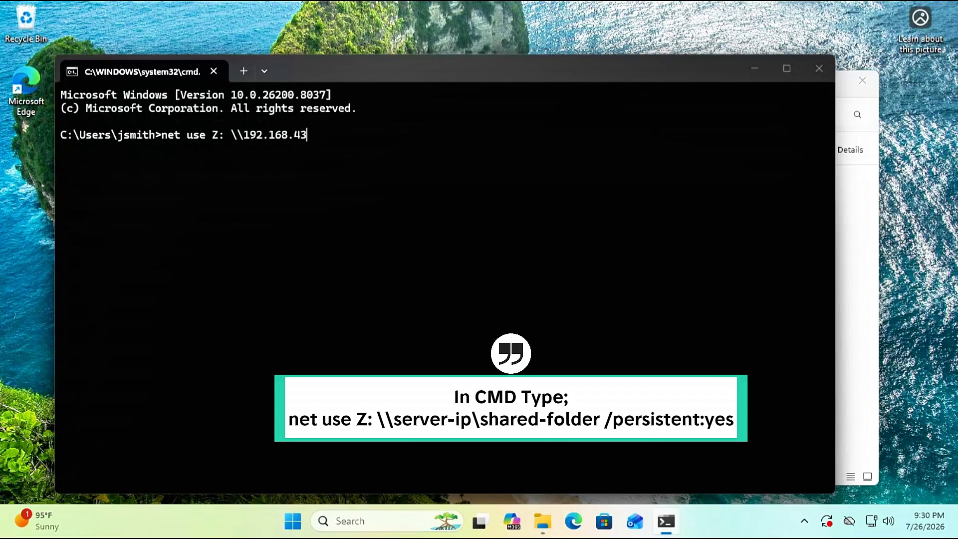
{"action": "type", "text": ".40\\IT_Data /"}
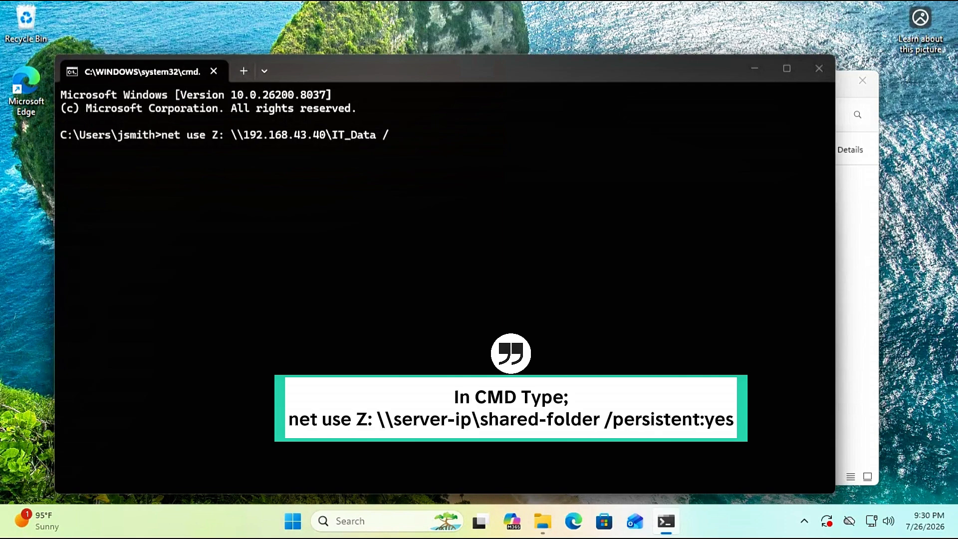
{"action": "type", "text": "persistent:yes"}
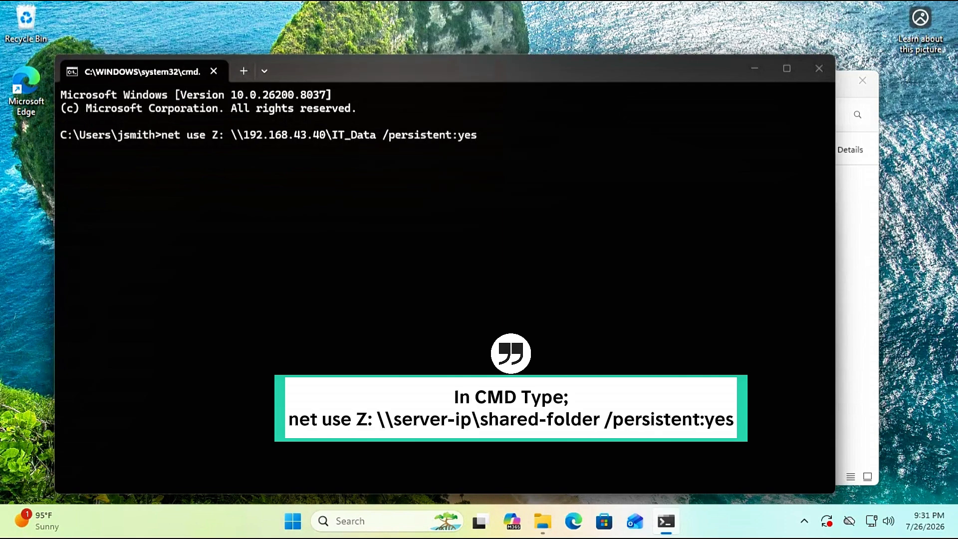
{"action": "key", "text": "Return"}
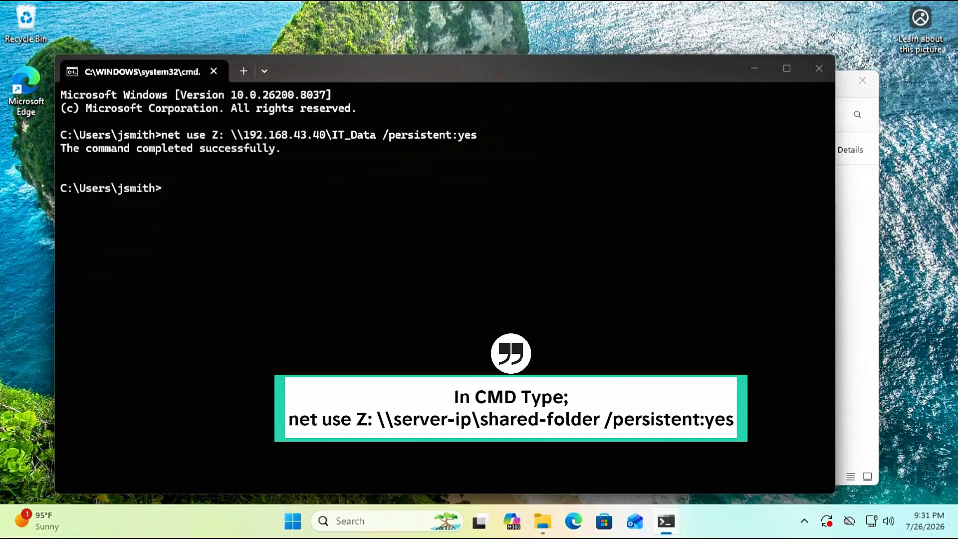
Step: Highlight the success message, close Command Prompt, and select the IT_Data (Z:) drive in This PC
{"action": "left_click_drag", "start_coordinate": [62, 149], "coordinate": [279, 171]}
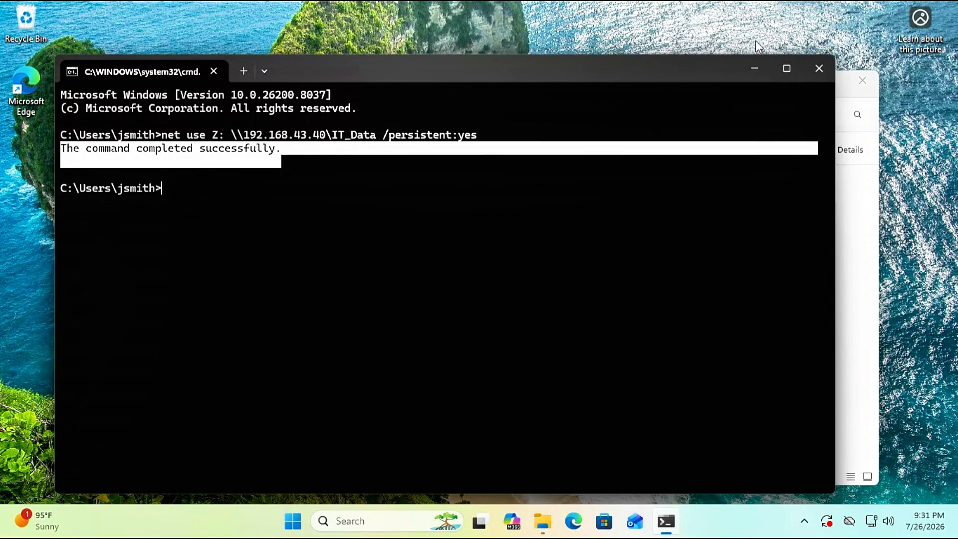
{"action": "left_click", "coordinate": [818, 68]}
{"action": "left_click", "coordinate": [289, 275]}
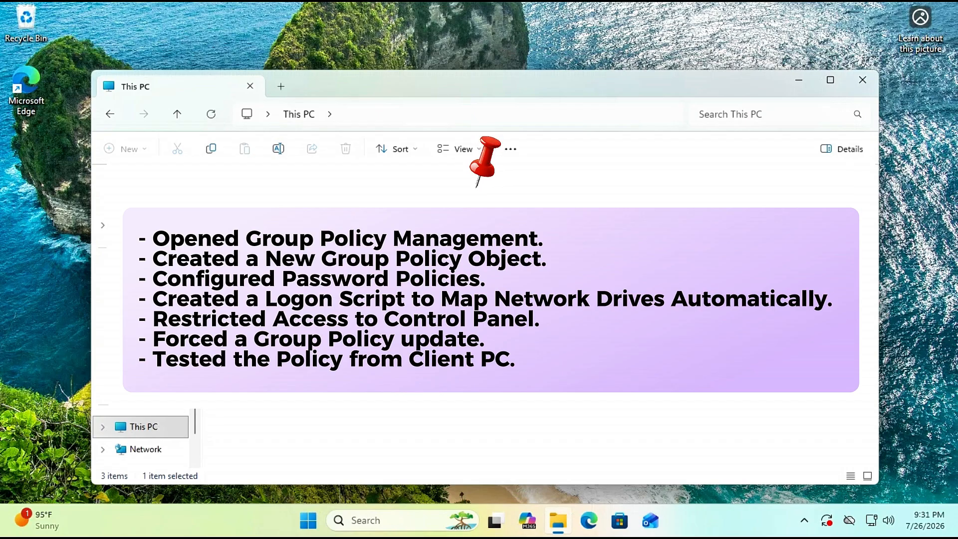
Step: Deselect the Z: drive and close the This PC window to reveal the desktop
{"action": "left_click", "coordinate": [529, 329]}
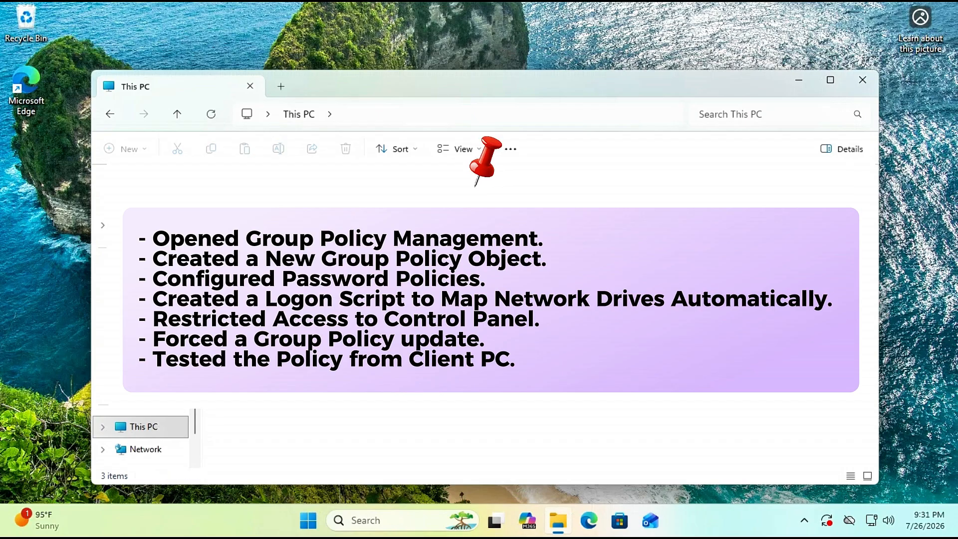
{"action": "left_click", "coordinate": [865, 90]}
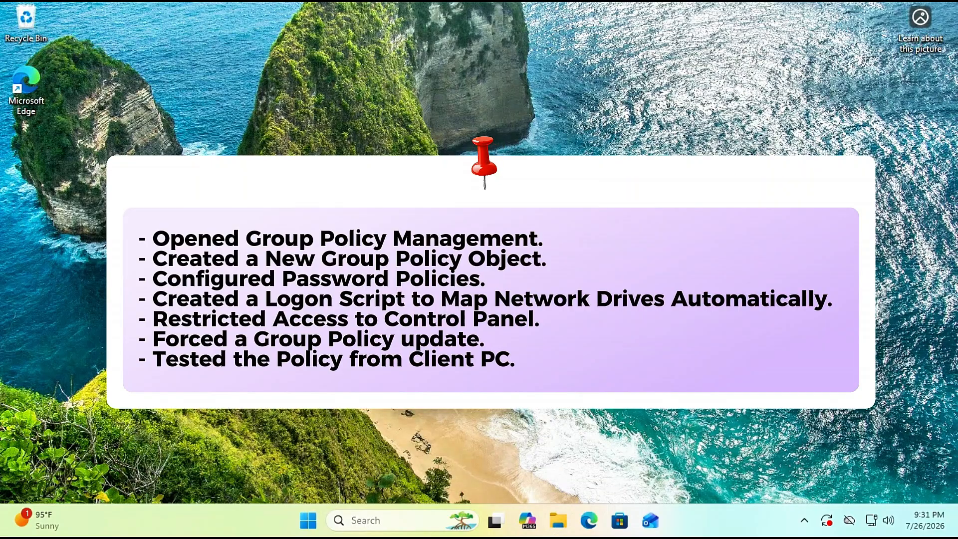